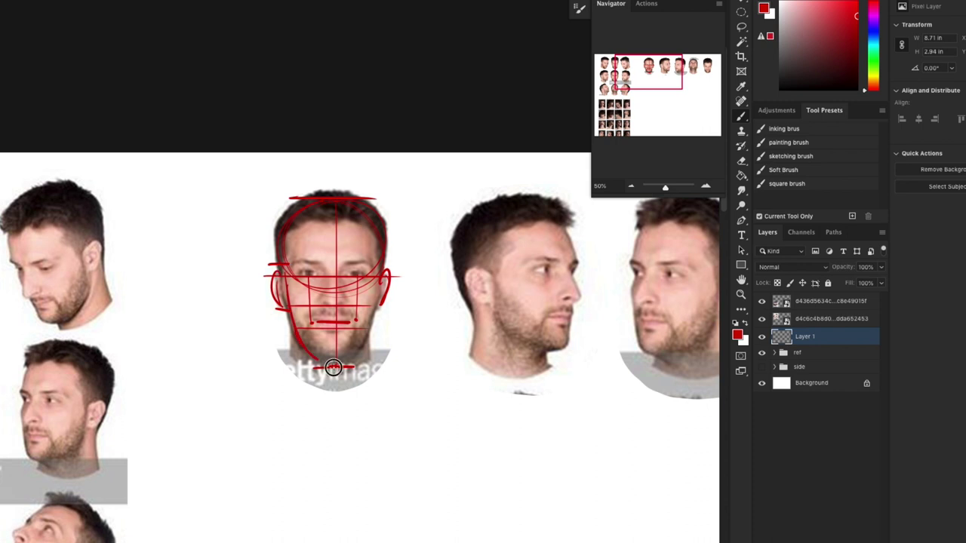
# Complete the jaw outline on the front-view head and set the ref group's opacity to 73%
pyautogui.moveTo(379, 270); pyautogui.dragTo(365, 344)
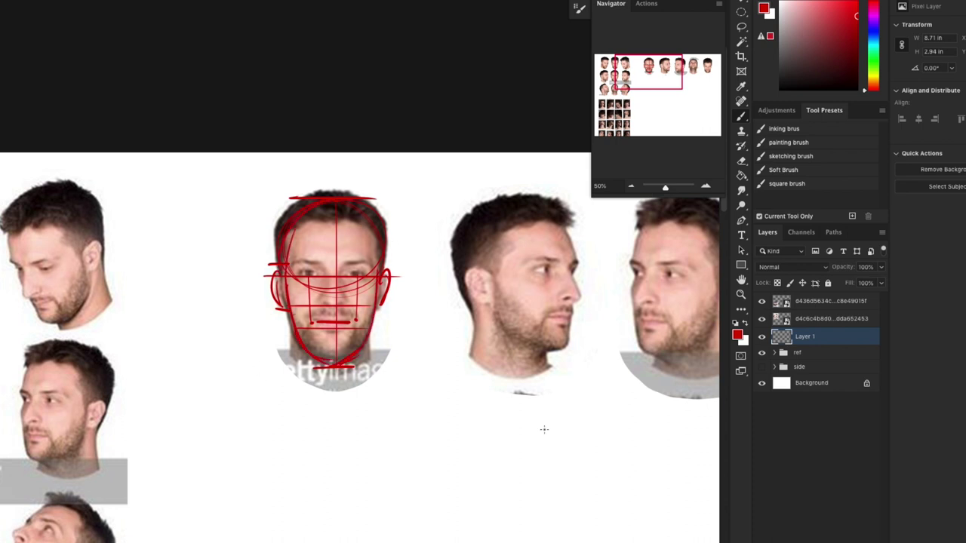
pyautogui.moveTo(571, 408); pyautogui.dragTo(514, 410)
pyautogui.click(812, 352)
pyautogui.click(881, 268)
pyautogui.moveTo(881, 282); pyautogui.dragTo(865, 282)
# On Layer 1, sketch a cranium circle with several overlapping strokes over the second reference head
pyautogui.moveTo(555, 396); pyautogui.dragTo(447, 378)
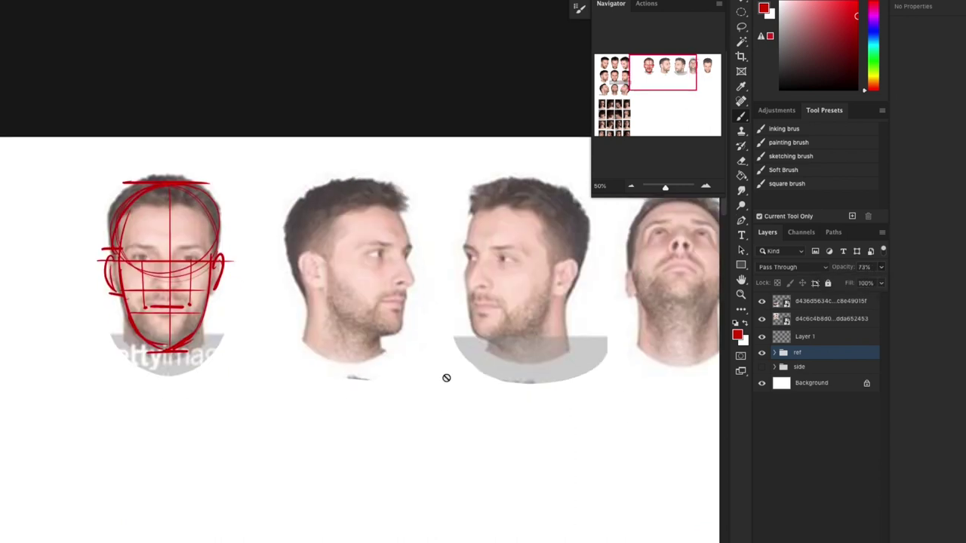
pyautogui.moveTo(618, 344); pyautogui.dragTo(565, 332)
pyautogui.moveTo(457, 346); pyautogui.dragTo(502, 358)
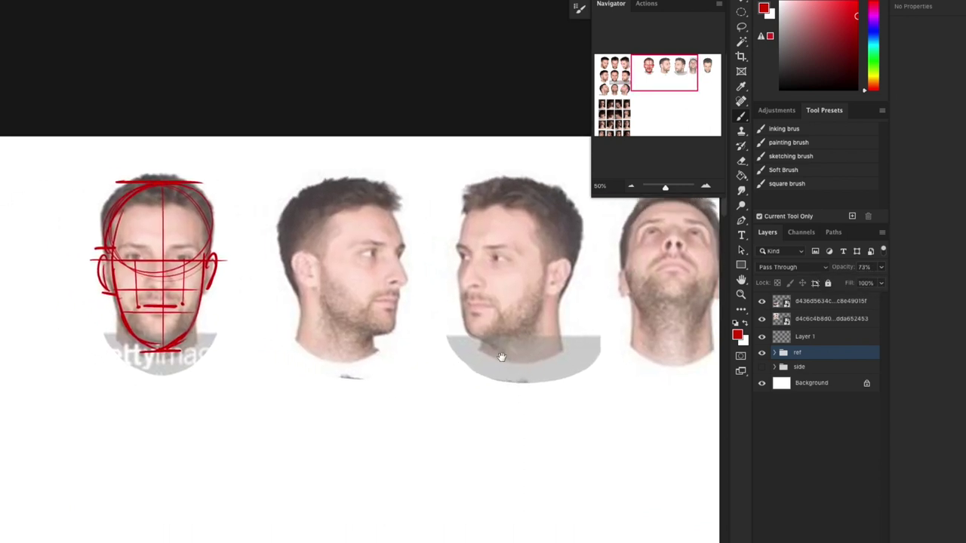
pyautogui.click(803, 340)
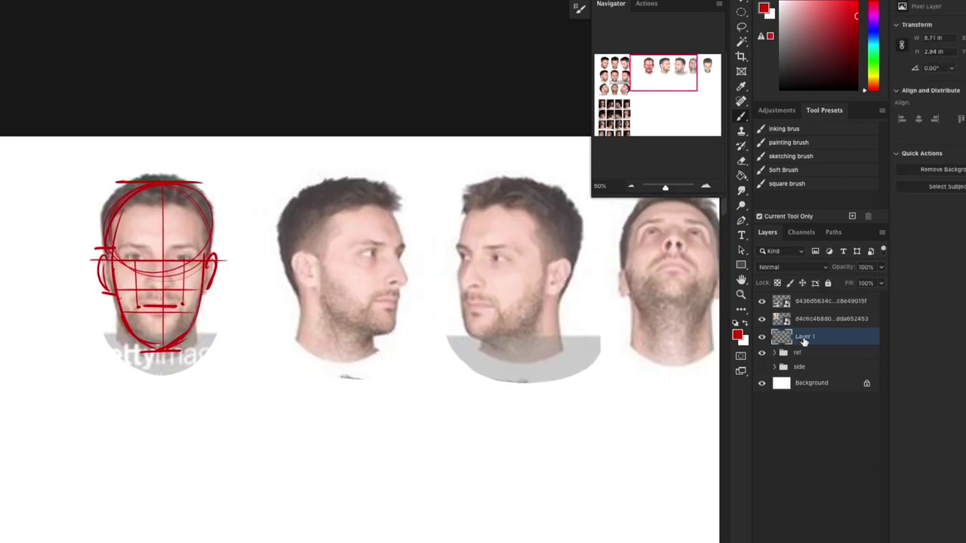
pyautogui.moveTo(298, 278); pyautogui.dragTo(341, 292)
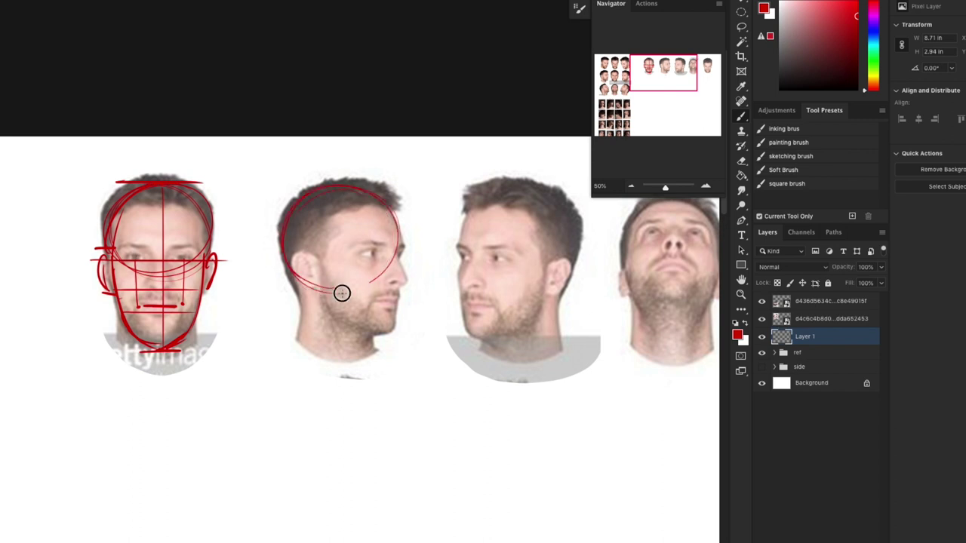
pyautogui.hscroll(-3, 570, 383)
pyautogui.scroll(2, 569, 384)
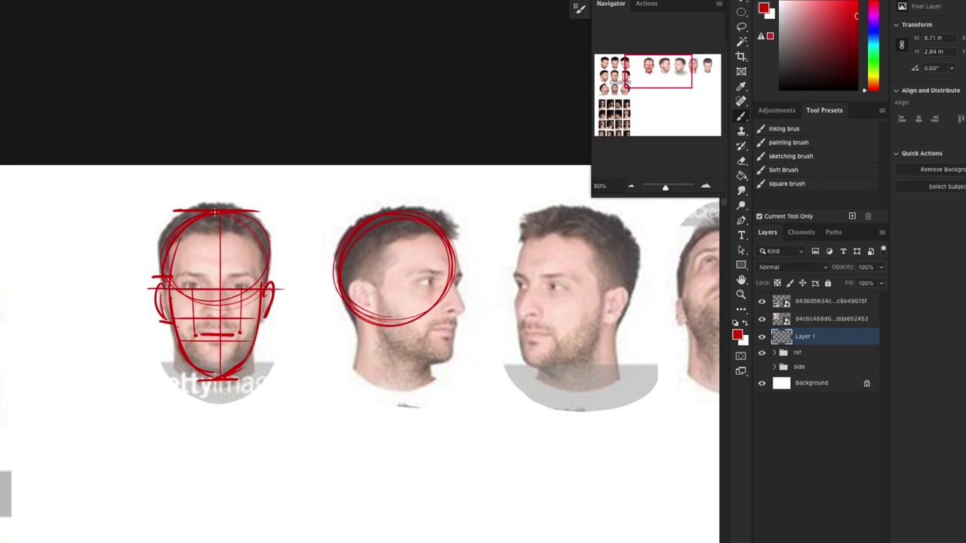
# Retrace the front-view head's vertical centre line and draw two vertical guides along the front of the second head's face
pyautogui.moveTo(215, 213); pyautogui.dragTo(215, 371)
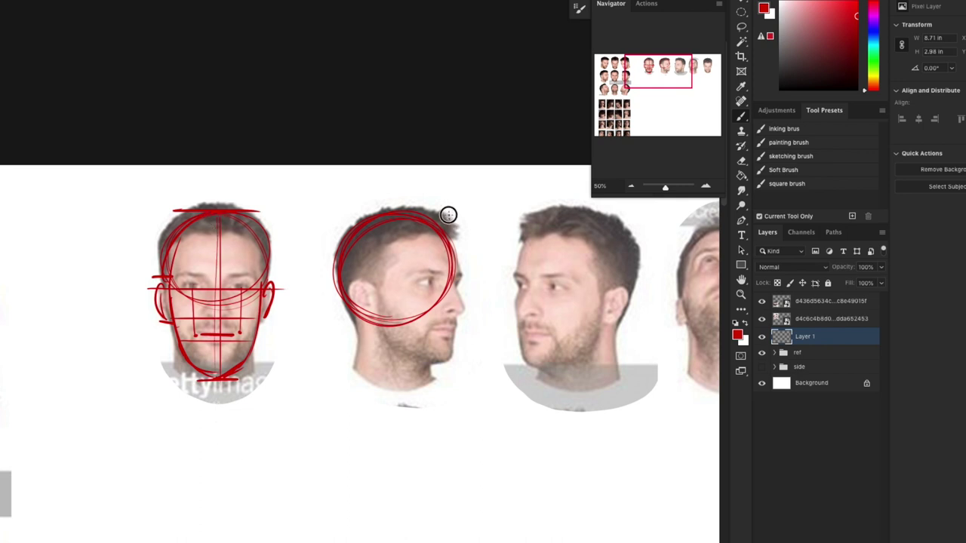
pyautogui.moveTo(450, 219); pyautogui.dragTo(448, 398)
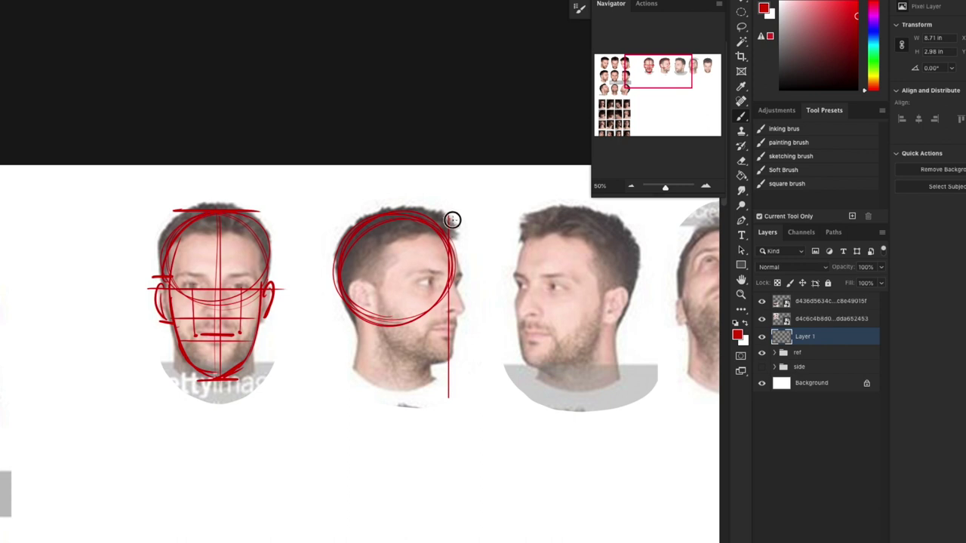
pyautogui.moveTo(453, 219); pyautogui.dragTo(453, 376)
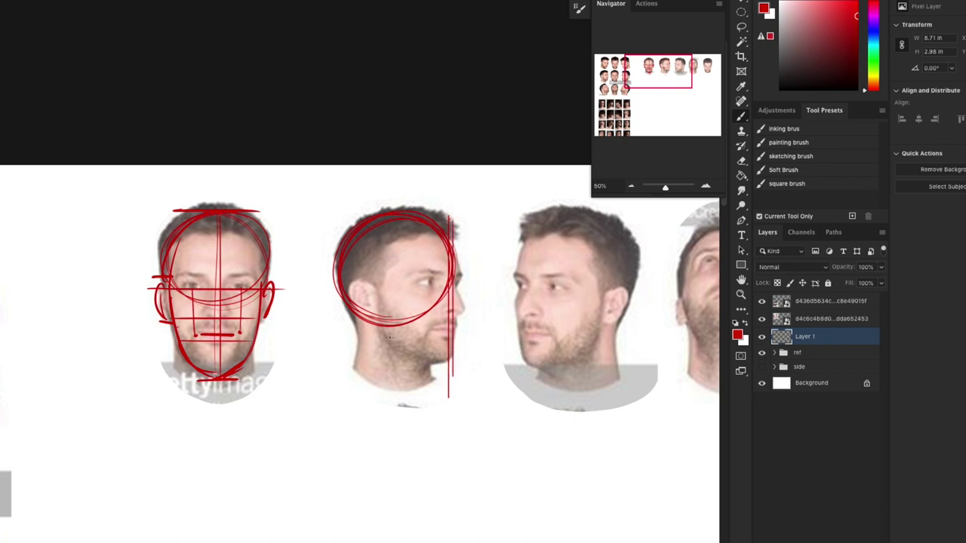
# Draw a vertical ear guide through the second head's cranium and an arrow above the head pointing toward the face
pyautogui.moveTo(381, 285); pyautogui.dragTo(380, 325)
pyautogui.moveTo(378, 205); pyautogui.dragTo(379, 379)
pyautogui.moveTo(380, 207); pyautogui.dragTo(379, 325)
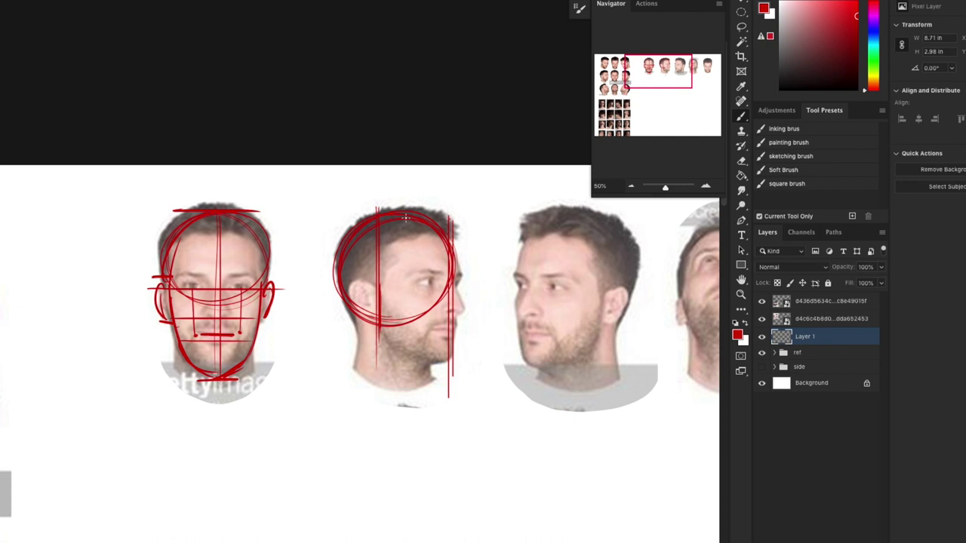
pyautogui.moveTo(398, 192); pyautogui.dragTo(433, 198)
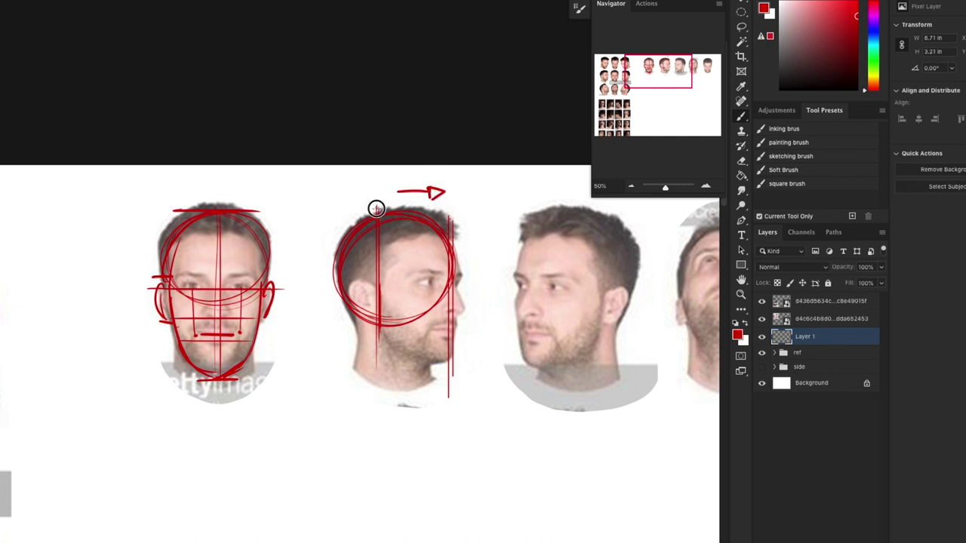
pyautogui.moveTo(377, 210); pyautogui.dragTo(379, 360)
pyautogui.moveTo(378, 211); pyautogui.dragTo(373, 314)
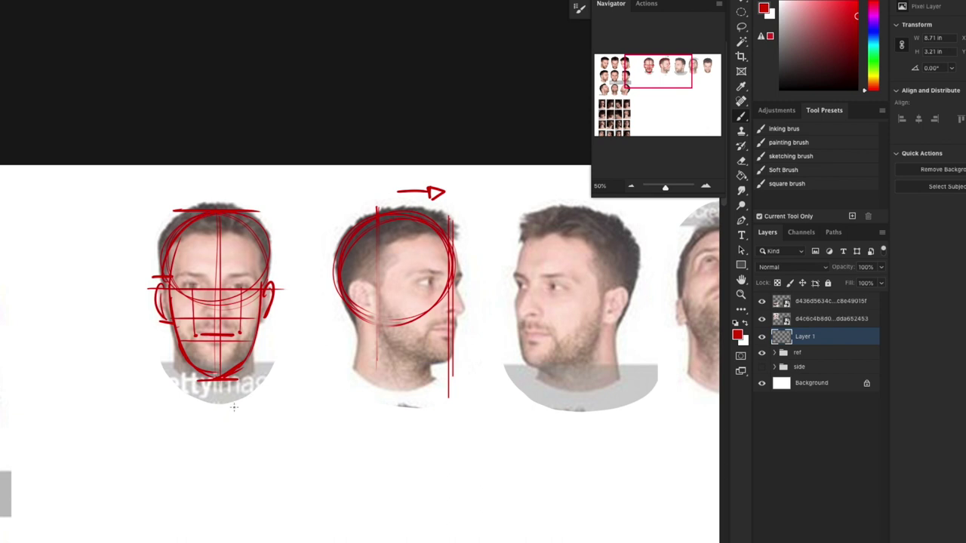
# Draw the second head's eye line and extend horizontal guides across its crown and chin
pyautogui.moveTo(271, 351); pyautogui.dragTo(271, 342)
pyautogui.moveTo(347, 293)
pyautogui.mouseDown()
pyautogui.moveTo(403, 319)
pyautogui.moveTo(453, 285)
pyautogui.mouseUp()
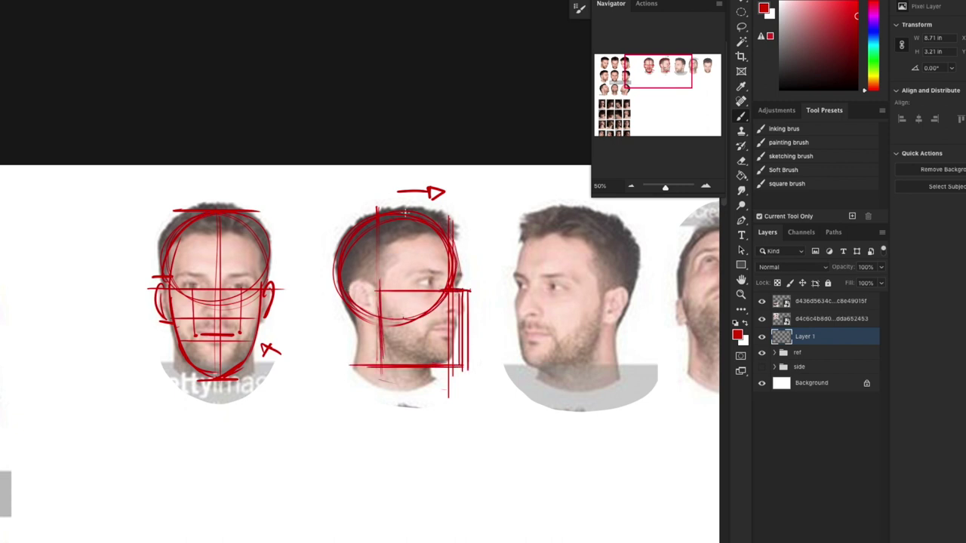
pyautogui.moveTo(329, 214); pyautogui.dragTo(465, 214)
pyautogui.hotkey('ctrl', 'z')
pyautogui.moveTo(331, 216); pyautogui.dragTo(513, 215)
pyautogui.moveTo(336, 367); pyautogui.dragTo(512, 370)
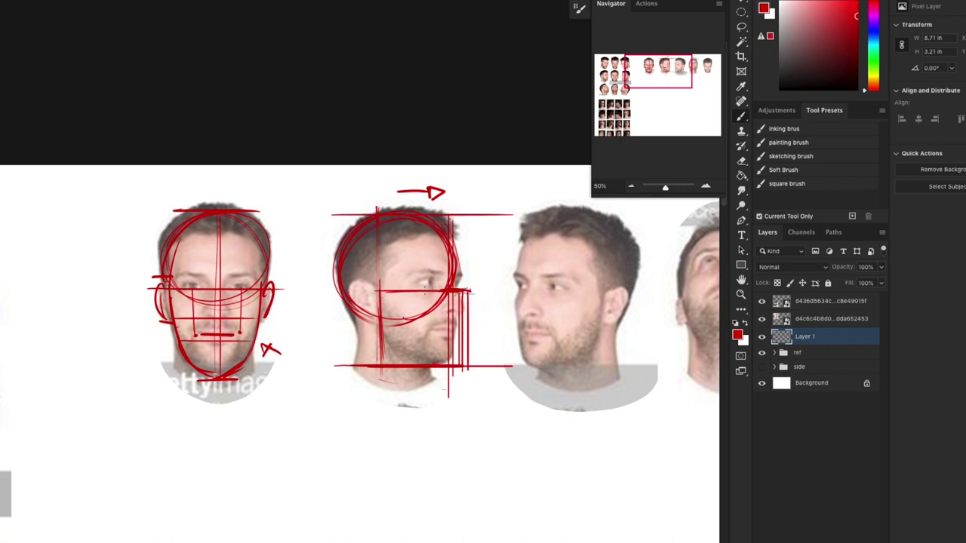
# Sketch the second head's eye circle, nose and mouth guides, and reinforce the box that frames the lower face
pyautogui.moveTo(435, 274)
pyautogui.mouseDown()
pyautogui.moveTo(416, 286)
pyautogui.moveTo(434, 278)
pyautogui.mouseUp()
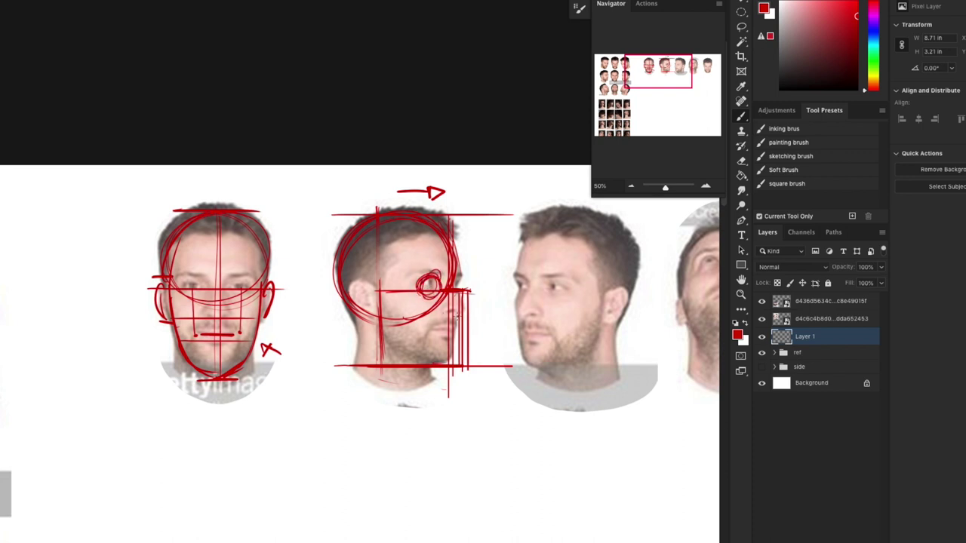
pyautogui.moveTo(422, 317); pyautogui.dragTo(489, 318)
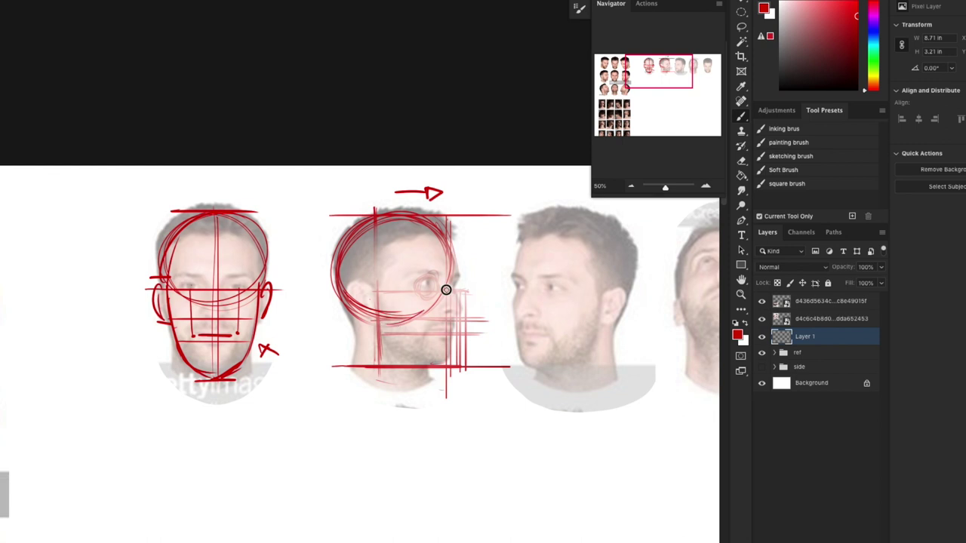
pyautogui.moveTo(455, 245)
pyautogui.mouseDown()
pyautogui.moveTo(427, 310)
pyautogui.moveTo(386, 356)
pyautogui.mouseUp()
pyautogui.moveTo(380, 362)
pyautogui.mouseDown()
pyautogui.moveTo(471, 359)
pyautogui.moveTo(462, 355)
pyautogui.moveTo(464, 299)
pyautogui.mouseUp()
pyautogui.moveTo(450, 290); pyautogui.dragTo(359, 288)
pyautogui.moveTo(365, 283)
pyautogui.mouseDown()
pyautogui.moveTo(488, 285)
pyautogui.moveTo(423, 275)
pyautogui.moveTo(424, 299)
pyautogui.mouseUp()
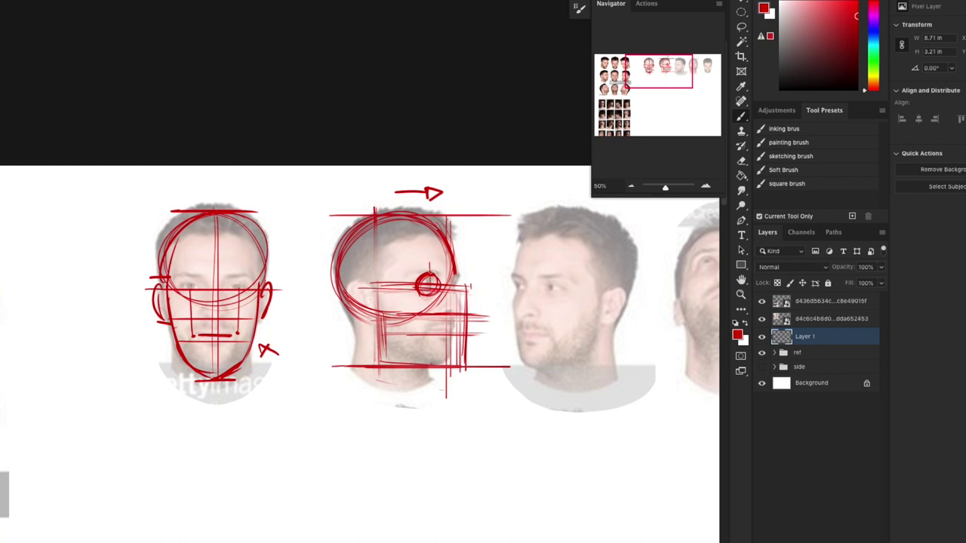
# Mark the second head's vertical guide from eye to mouth corner, its brow lines and its ear
pyautogui.moveTo(428, 276); pyautogui.dragTo(429, 301)
pyautogui.click(431, 330)
pyautogui.moveTo(435, 259); pyautogui.dragTo(403, 261)
pyautogui.moveTo(351, 277)
pyautogui.mouseDown()
pyautogui.moveTo(370, 277)
pyautogui.moveTo(380, 335)
pyautogui.mouseUp()
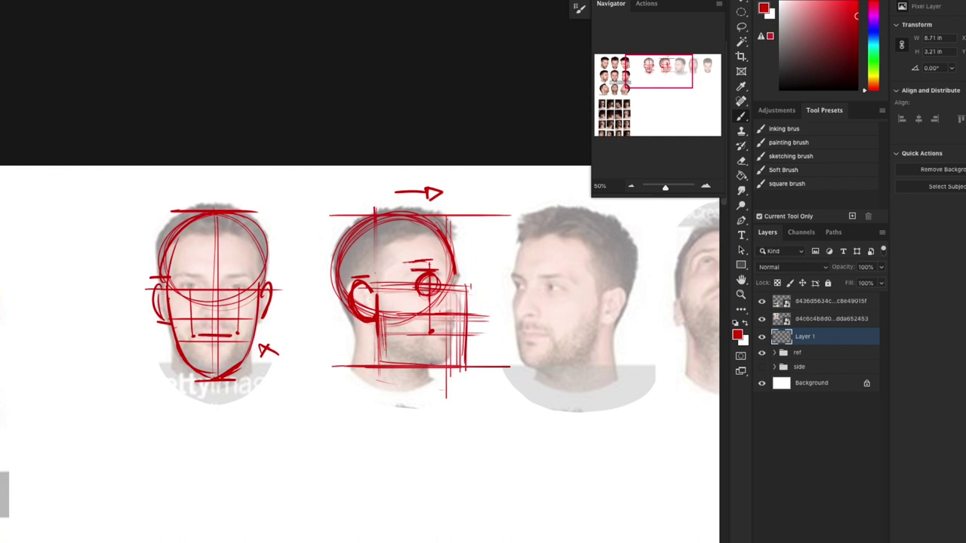
# Draw the second head's jawline from the ear to the chin and its forehead contour down to the brow
pyautogui.moveTo(380, 331); pyautogui.dragTo(433, 367)
pyautogui.moveTo(490, 334); pyautogui.dragTo(547, 365)
pyautogui.moveTo(516, 277)
pyautogui.mouseDown()
pyautogui.moveTo(437, 351)
pyautogui.moveTo(489, 333)
pyautogui.mouseUp()
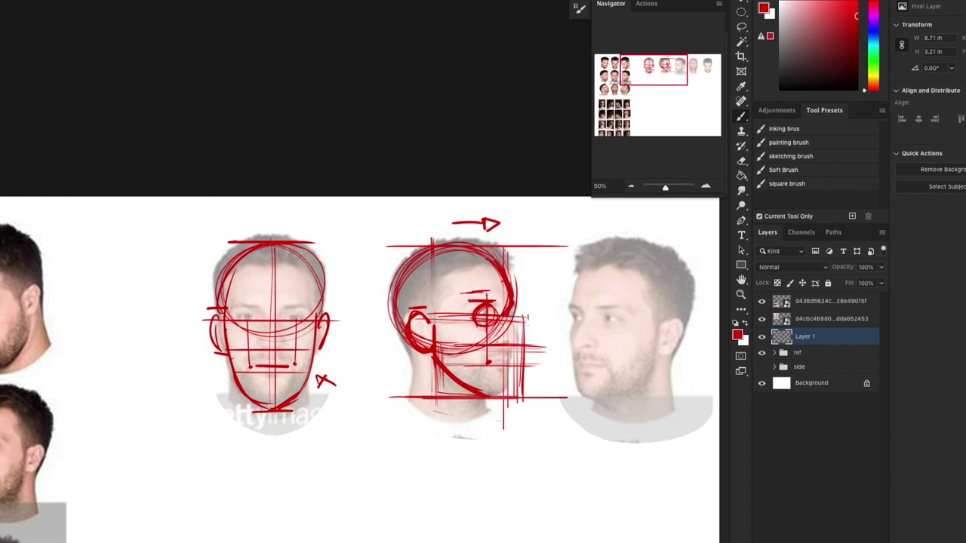
# Draw a triangular nose on the front-view head and the matching profile nose on the second head
pyautogui.moveTo(506, 314)
pyautogui.mouseDown()
pyautogui.moveTo(523, 337)
pyautogui.moveTo(500, 343)
pyautogui.mouseUp()
pyautogui.moveTo(274, 320)
pyautogui.mouseDown()
pyautogui.moveTo(262, 350)
pyautogui.moveTo(286, 352)
pyautogui.mouseUp()
pyautogui.moveTo(506, 319)
pyautogui.mouseDown()
pyautogui.moveTo(499, 345)
pyautogui.moveTo(526, 344)
pyautogui.mouseUp()
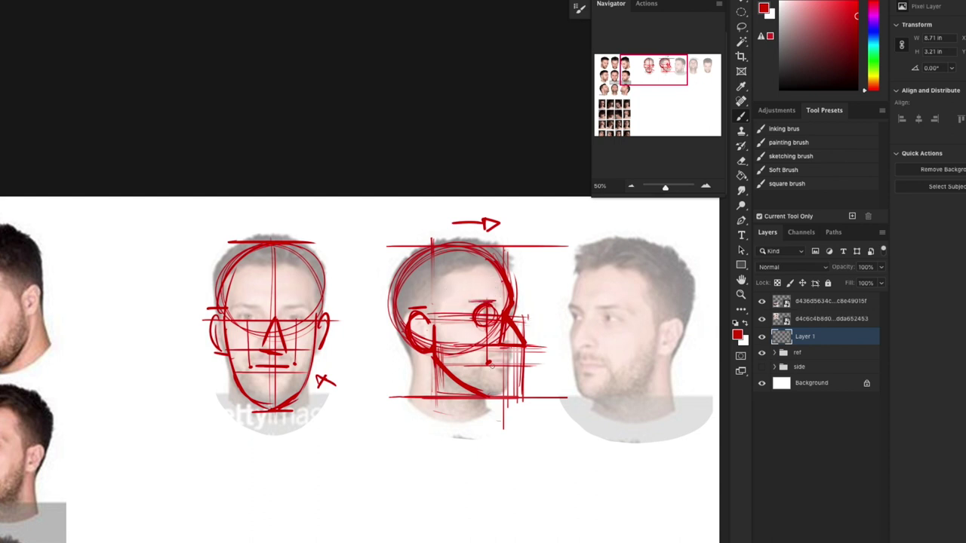
# Draw the second head's mouth line, lips and chin in profile
pyautogui.moveTo(489, 362); pyautogui.dragTo(514, 365)
pyautogui.moveTo(510, 366)
pyautogui.mouseDown()
pyautogui.moveTo(509, 393)
pyautogui.moveTo(496, 399)
pyautogui.mouseUp()
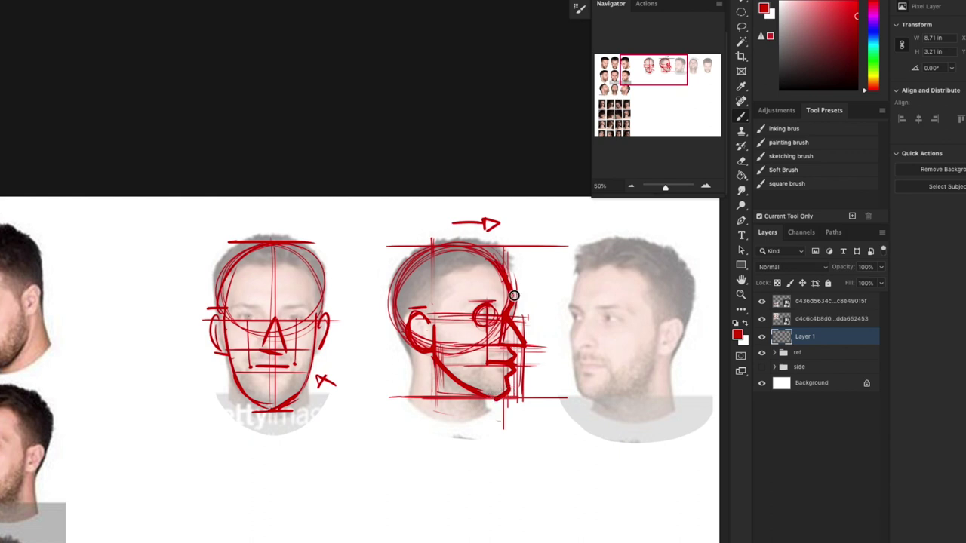
# Lighten the second head's face lines and redraw its cranium, jaw, eye and facial profile more cleanly
pyautogui.moveTo(502, 269); pyautogui.dragTo(515, 357)
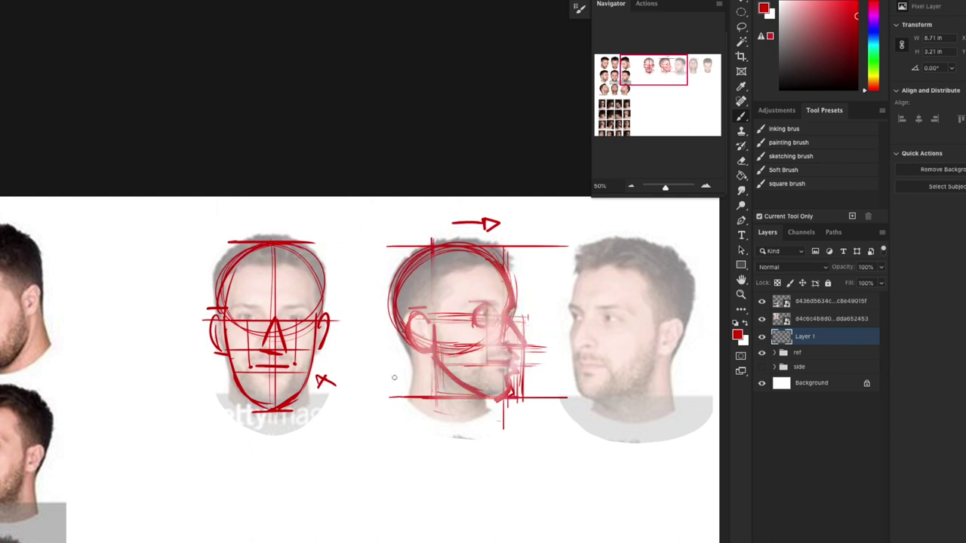
pyautogui.moveTo(438, 326)
pyautogui.mouseDown()
pyautogui.moveTo(437, 367)
pyautogui.moveTo(465, 389)
pyautogui.moveTo(518, 327)
pyautogui.mouseUp()
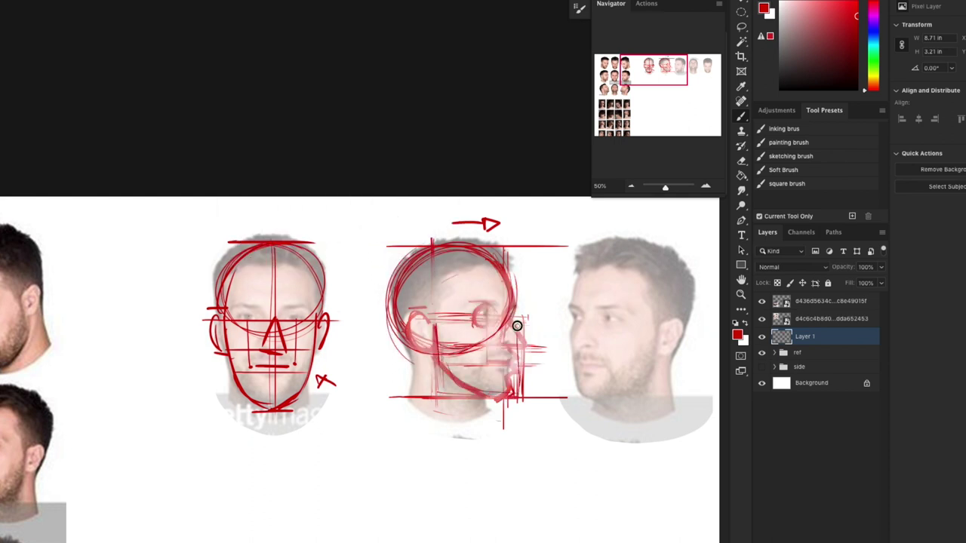
pyautogui.moveTo(437, 326)
pyautogui.mouseDown()
pyautogui.moveTo(455, 367)
pyautogui.moveTo(438, 359)
pyautogui.moveTo(480, 391)
pyautogui.mouseUp()
pyautogui.moveTo(438, 357)
pyautogui.mouseDown()
pyautogui.moveTo(486, 394)
pyautogui.moveTo(503, 398)
pyautogui.moveTo(512, 383)
pyautogui.mouseUp()
pyautogui.moveTo(505, 313)
pyautogui.mouseDown()
pyautogui.moveTo(524, 345)
pyautogui.moveTo(509, 348)
pyautogui.moveTo(519, 357)
pyautogui.moveTo(511, 373)
pyautogui.moveTo(493, 374)
pyautogui.moveTo(506, 362)
pyautogui.moveTo(490, 362)
pyautogui.moveTo(489, 329)
pyautogui.mouseUp()
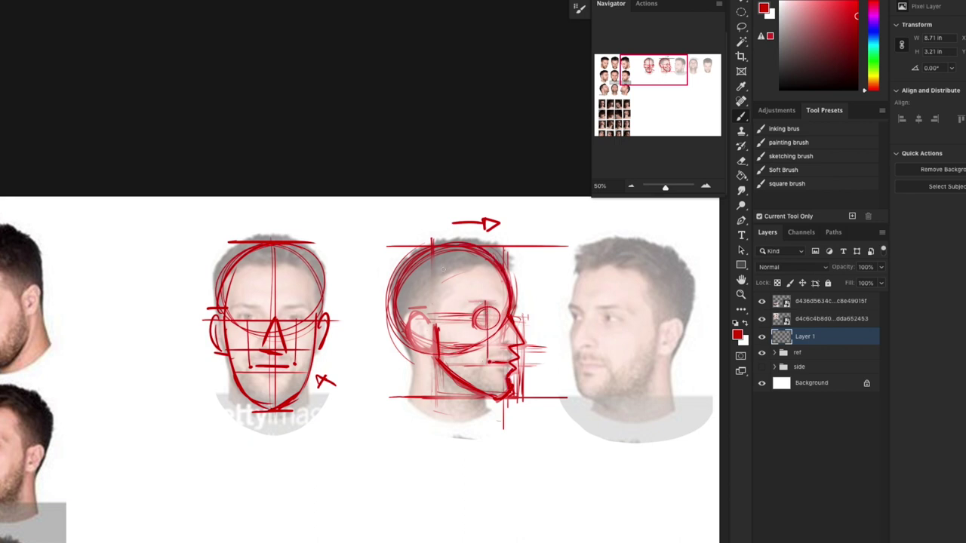
# Redraw the second head's vertical ear guide and ear, and add curves for the back of the skull and the temple
pyautogui.moveTo(437, 234); pyautogui.dragTo(438, 426)
pyautogui.moveTo(433, 324); pyautogui.dragTo(418, 332)
pyautogui.moveTo(428, 311)
pyautogui.mouseDown()
pyautogui.moveTo(427, 359)
pyautogui.moveTo(450, 307)
pyautogui.mouseUp()
pyautogui.moveTo(415, 353)
pyautogui.mouseDown()
pyautogui.moveTo(437, 362)
pyautogui.moveTo(462, 291)
pyautogui.mouseUp()
pyautogui.moveTo(504, 232); pyautogui.dragTo(441, 292)
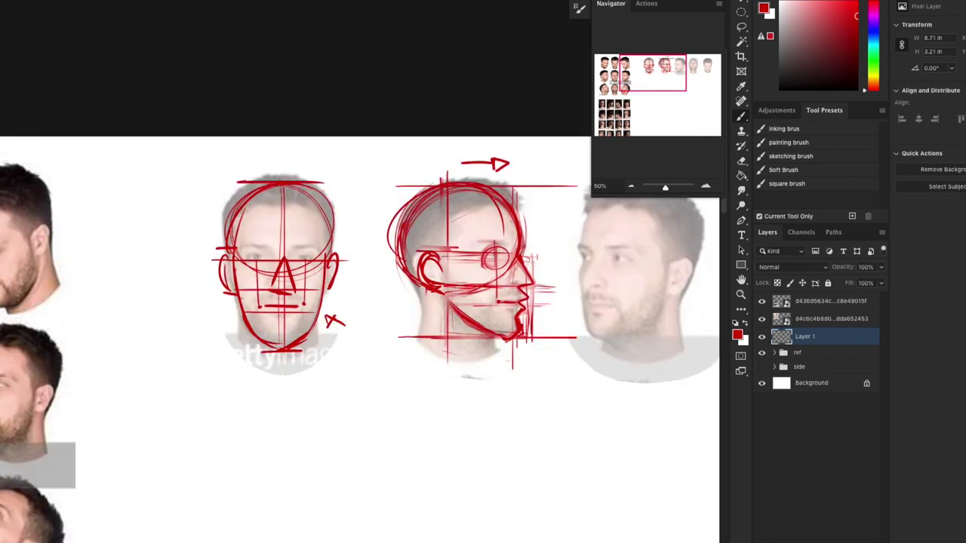
# Add neck lines behind the second head's ear and under its chin
pyautogui.moveTo(425, 289); pyautogui.dragTo(424, 302)
pyautogui.moveTo(485, 335); pyautogui.dragTo(482, 357)
pyautogui.moveTo(475, 325)
pyautogui.mouseDown()
pyautogui.moveTo(513, 338)
pyautogui.moveTo(476, 359)
pyautogui.mouseUp()
pyautogui.moveTo(425, 293); pyautogui.dragTo(418, 344)
pyautogui.moveTo(507, 367)
pyautogui.mouseDown()
pyautogui.moveTo(493, 437)
pyautogui.moveTo(461, 431)
pyautogui.mouseUp()
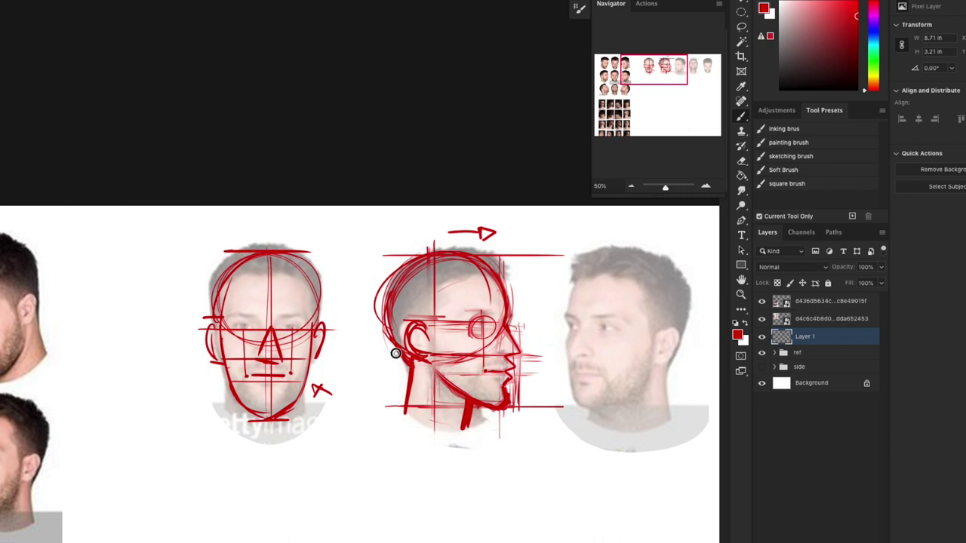
pyautogui.moveTo(442, 364); pyautogui.dragTo(447, 393)
# Move the two red construction sketches back up onto their reference heads
pyautogui.moveTo(578, 391); pyautogui.dragTo(515, 337)
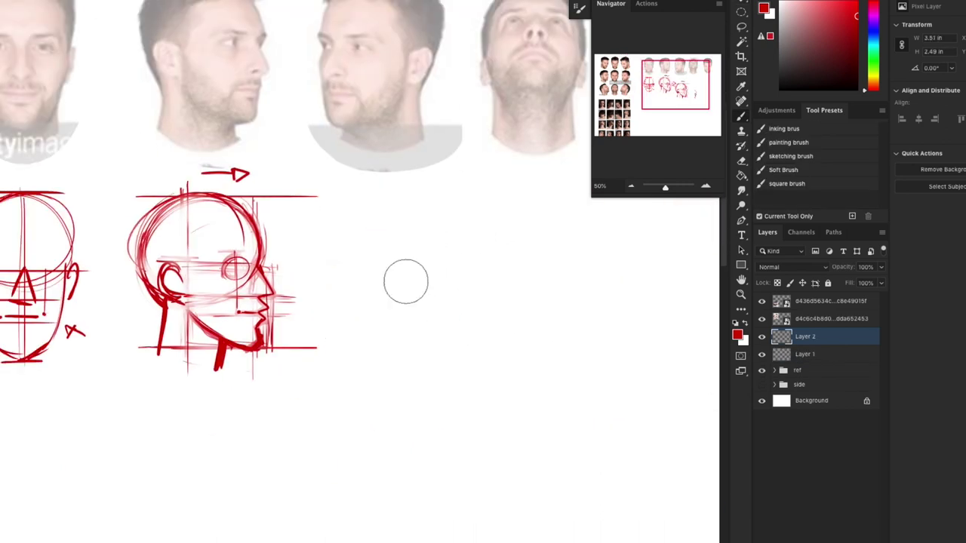
pyautogui.moveTo(382, 295); pyautogui.dragTo(474, 407)
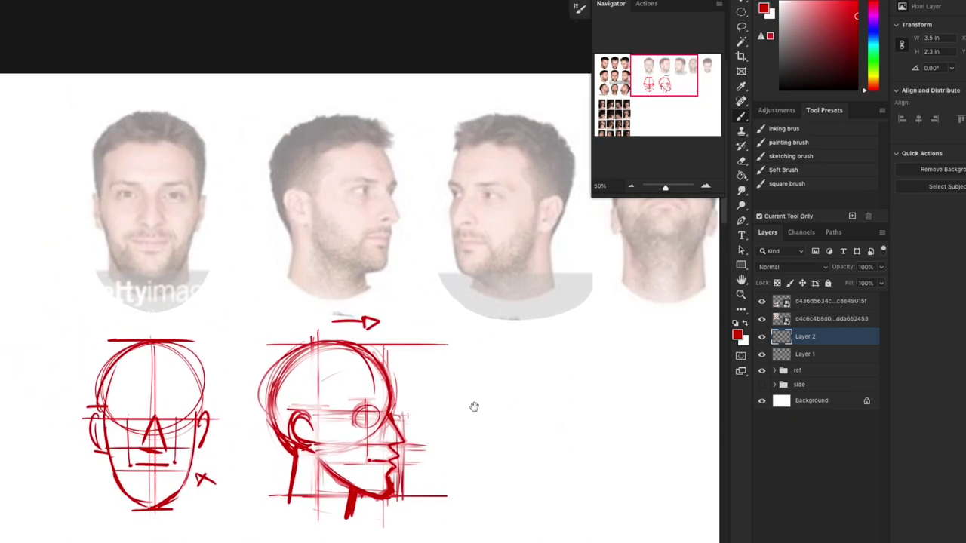
pyautogui.press('v')
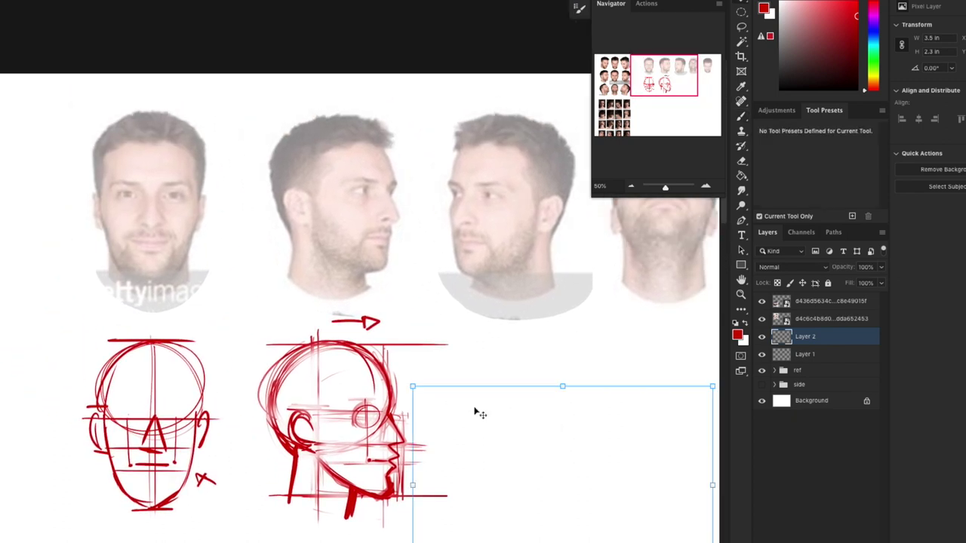
pyautogui.moveTo(641, 472); pyautogui.dragTo(487, 242)
pyautogui.press('super+e')
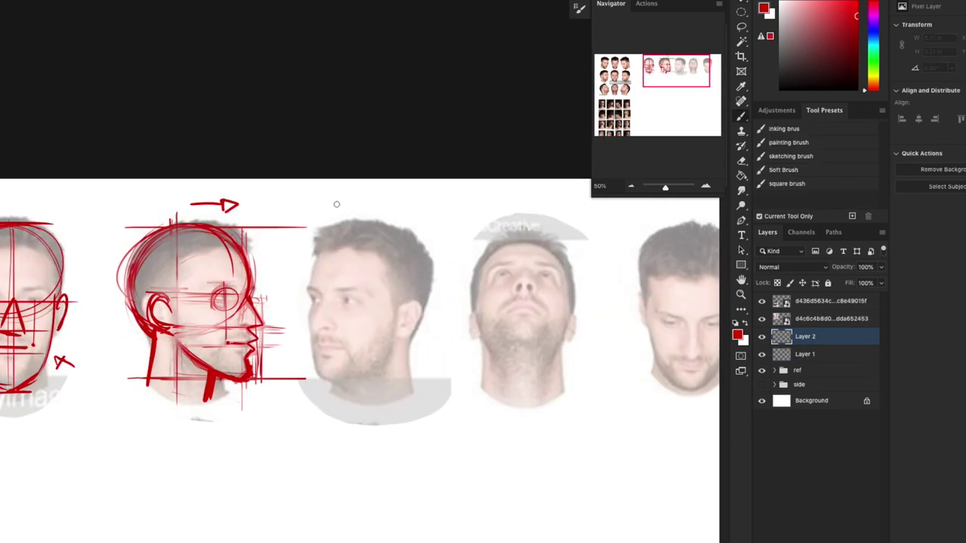
# Handwrite the label "3/4 VIEW" above the third reference head on Layer 2
pyautogui.moveTo(332, 201); pyautogui.dragTo(337, 196)
pyautogui.moveTo(436, 192); pyautogui.dragTo(455, 190)
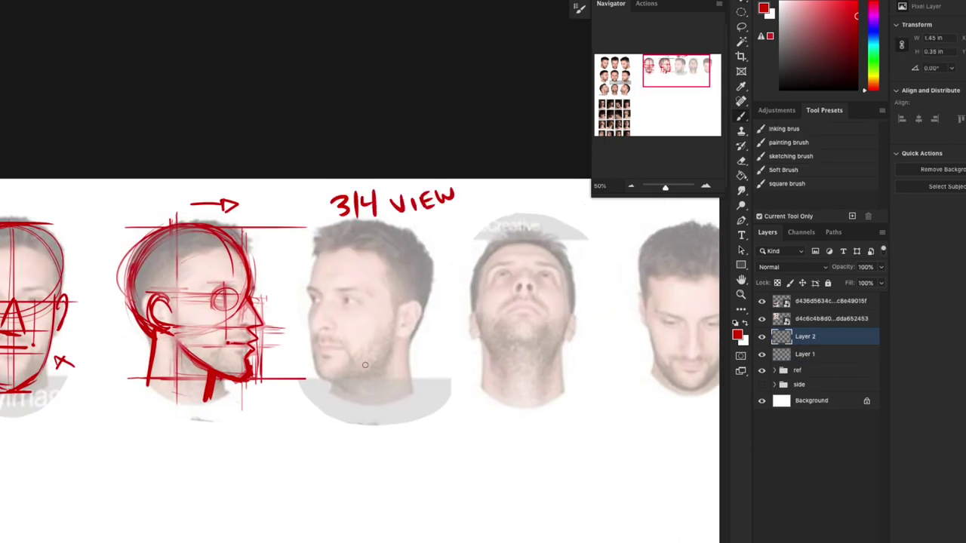
# Sketch a cranium circle over the third head and draw its face side and jaw contour down to the chin
pyautogui.moveTo(410, 325); pyautogui.dragTo(457, 314)
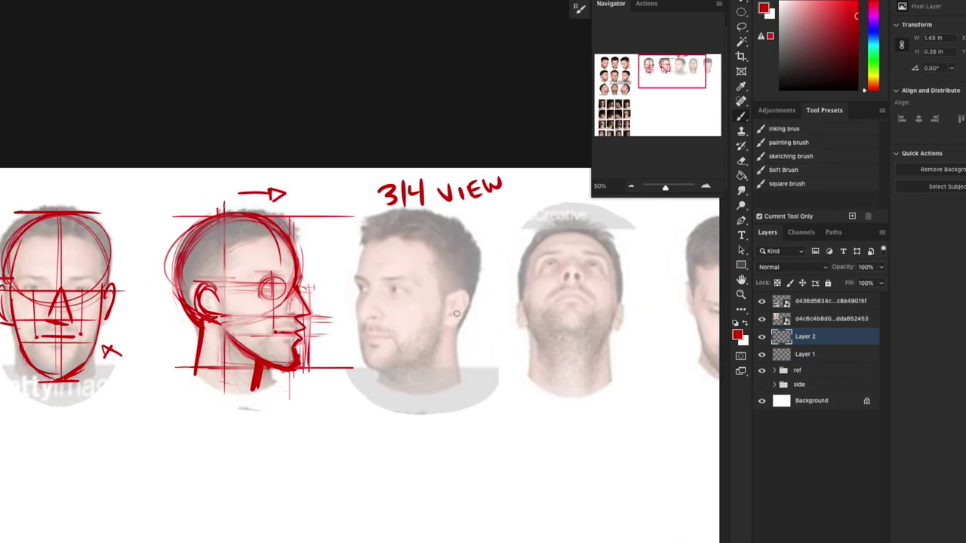
pyautogui.moveTo(441, 236); pyautogui.dragTo(348, 219)
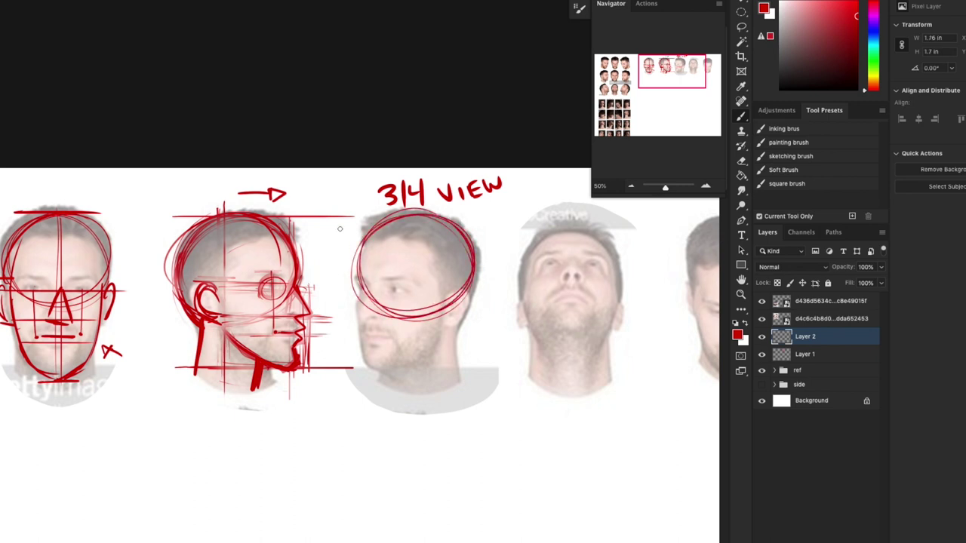
pyautogui.moveTo(359, 270); pyautogui.dragTo(370, 370)
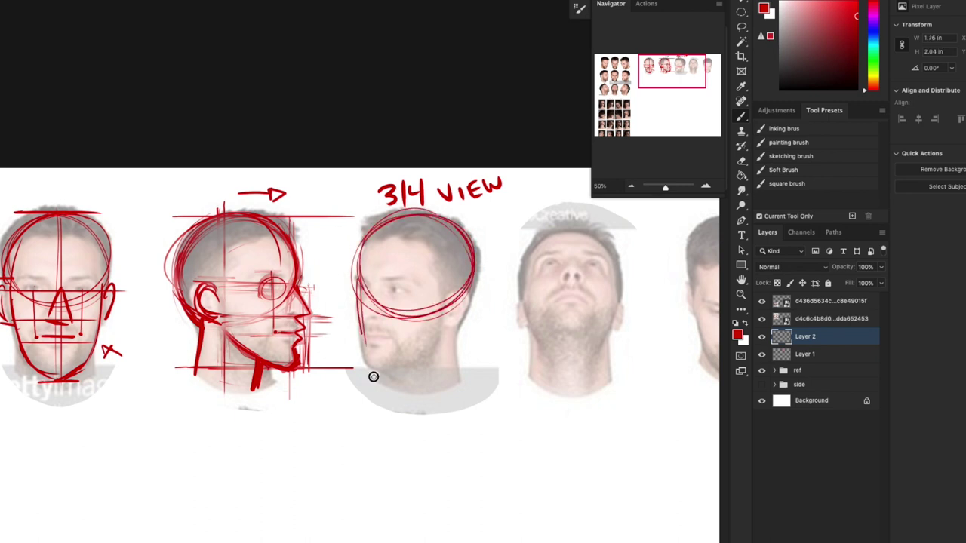
pyautogui.moveTo(455, 330)
pyautogui.mouseDown()
pyautogui.moveTo(370, 373)
pyautogui.moveTo(433, 350)
pyautogui.mouseUp()
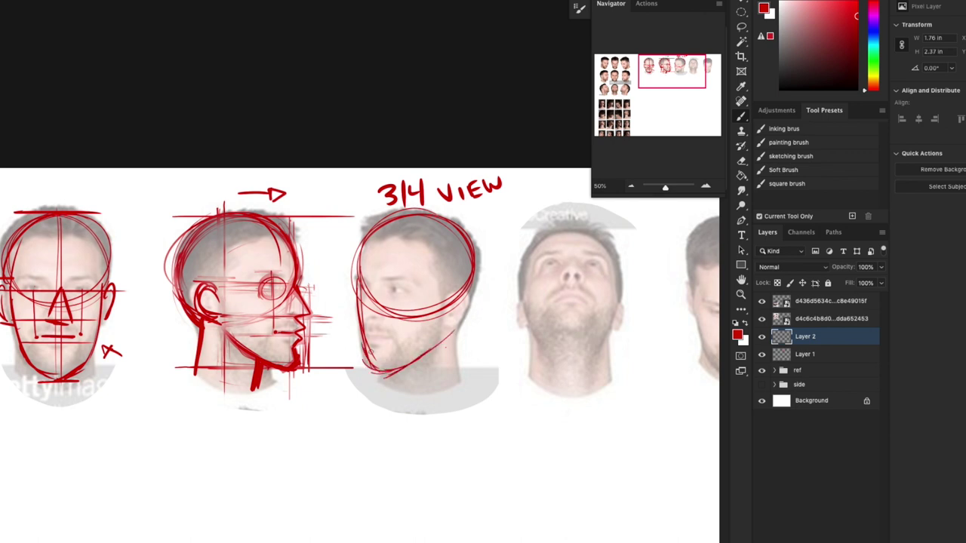
# Darken the jaw contours of the third and first heads and add the third head's rear jaw edge up into the cranium
pyautogui.moveTo(370, 378); pyautogui.dragTo(438, 334)
pyautogui.moveTo(373, 373); pyautogui.dragTo(455, 329)
pyautogui.moveTo(12, 306); pyautogui.dragTo(62, 385)
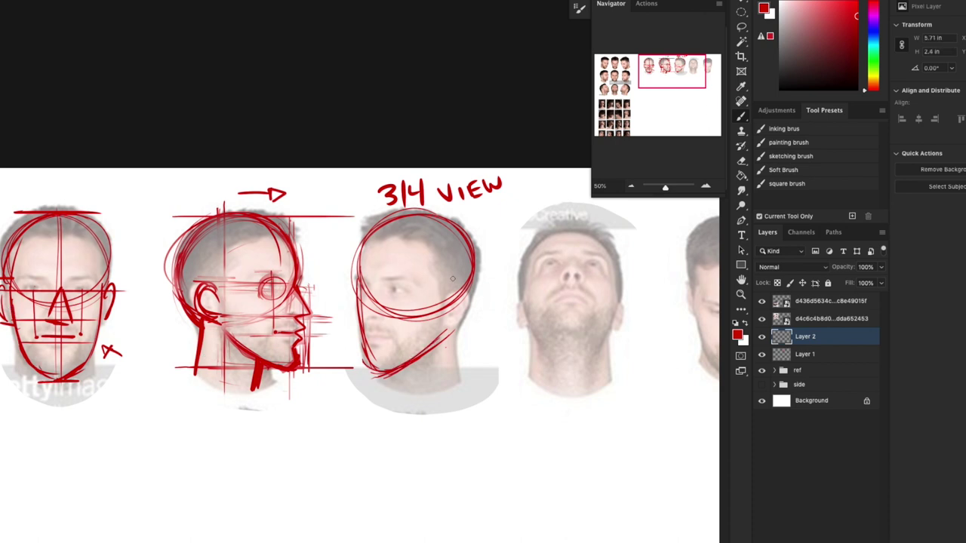
pyautogui.moveTo(446, 317); pyautogui.dragTo(443, 349)
pyautogui.moveTo(447, 294); pyautogui.dragTo(439, 342)
pyautogui.moveTo(453, 252); pyautogui.dragTo(454, 308)
# Sketch three small head thumbnails in front, side and three-quarter view in the empty area below the references
pyautogui.moveTo(401, 517)
pyautogui.mouseDown()
pyautogui.moveTo(554, 354)
pyautogui.moveTo(585, 358)
pyautogui.mouseUp()
pyautogui.moveTo(397, 344)
pyautogui.mouseDown()
pyautogui.moveTo(378, 369)
pyautogui.moveTo(401, 388)
pyautogui.moveTo(387, 399)
pyautogui.moveTo(409, 411)
pyautogui.moveTo(461, 346)
pyautogui.moveTo(459, 372)
pyautogui.moveTo(485, 376)
pyautogui.moveTo(491, 339)
pyautogui.mouseUp()
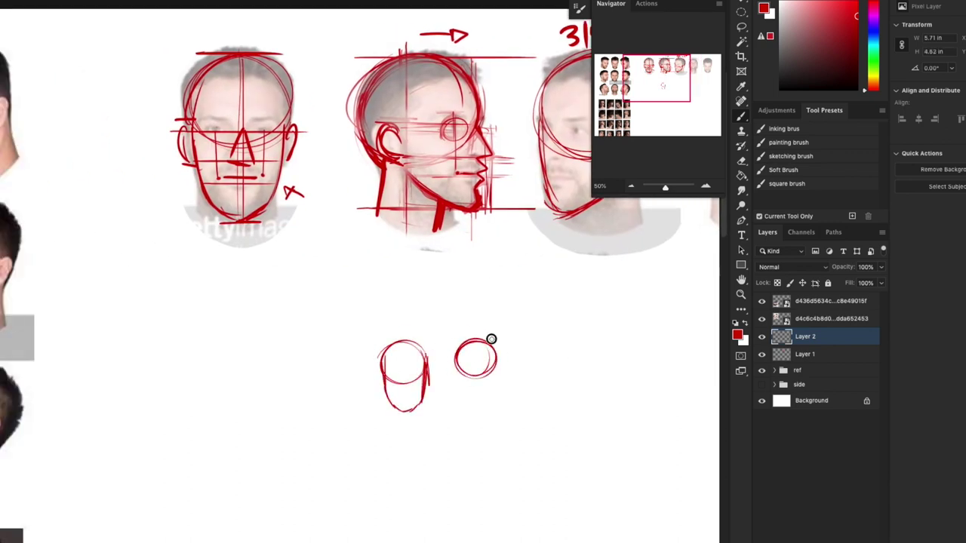
pyautogui.moveTo(498, 362); pyautogui.dragTo(471, 397)
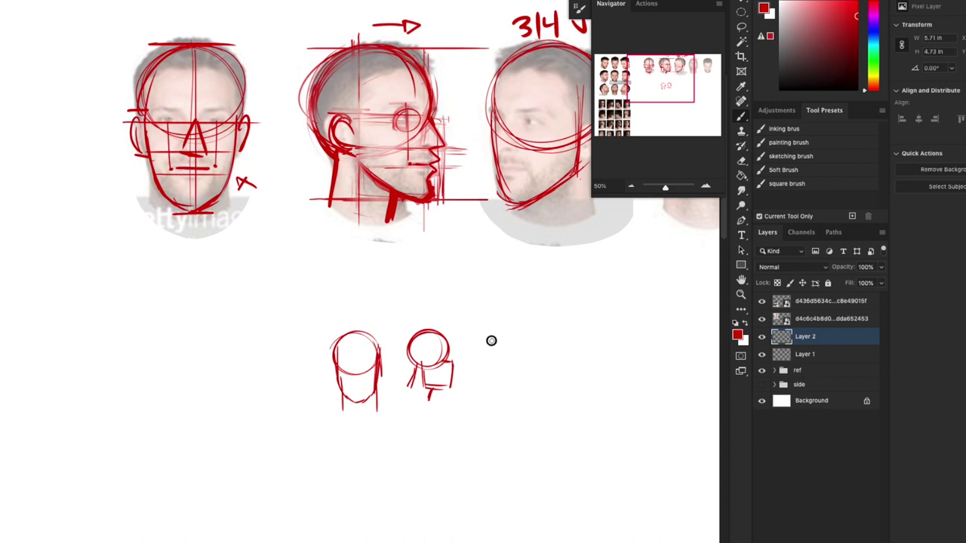
pyautogui.moveTo(492, 341)
pyautogui.mouseDown()
pyautogui.moveTo(528, 356)
pyautogui.moveTo(502, 393)
pyautogui.mouseUp()
pyautogui.hscroll(4, 528, 355)
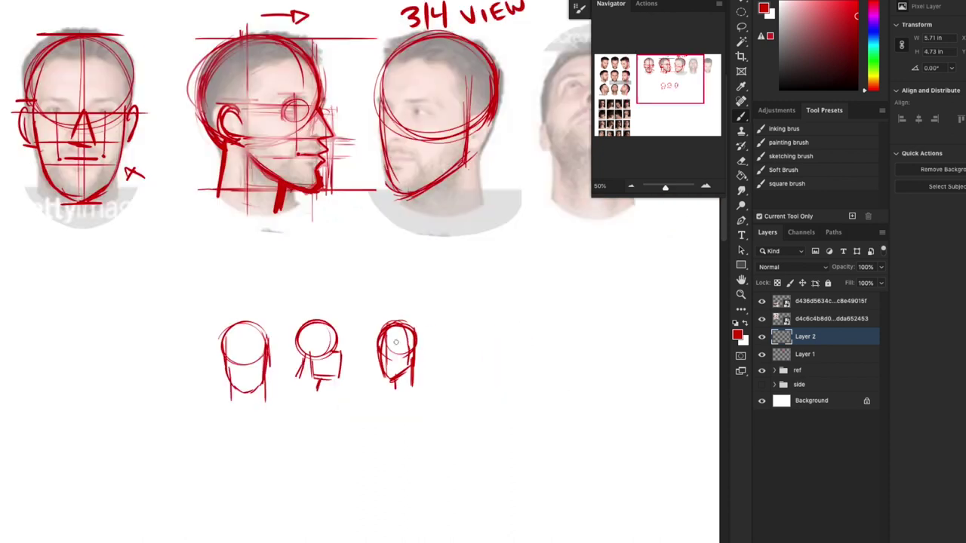
# Erase the three small head thumbnails with a larger eraser
pyautogui.scroll(-2, 471, 369)
pyautogui.press('e')
pyautogui.press(']')
pyautogui.moveTo(434, 328); pyautogui.dragTo(279, 336)
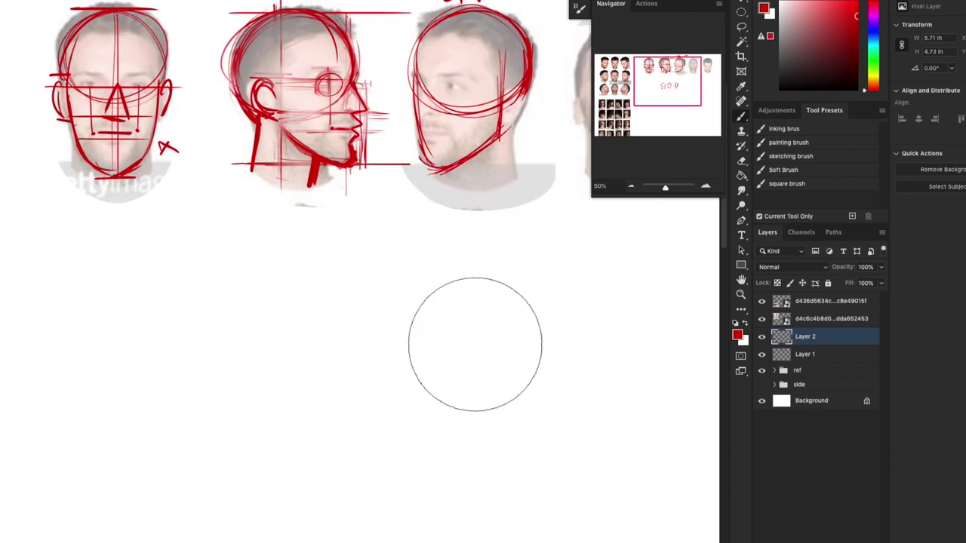
# Draw the curved centre line of the face on the third head with the brush, from the crown down past the chin
pyautogui.moveTo(453, 188); pyautogui.dragTo(398, 393)
pyautogui.press('b')
pyautogui.moveTo(397, 215); pyautogui.dragTo(391, 396)
pyautogui.moveTo(431, 261); pyautogui.dragTo(416, 284)
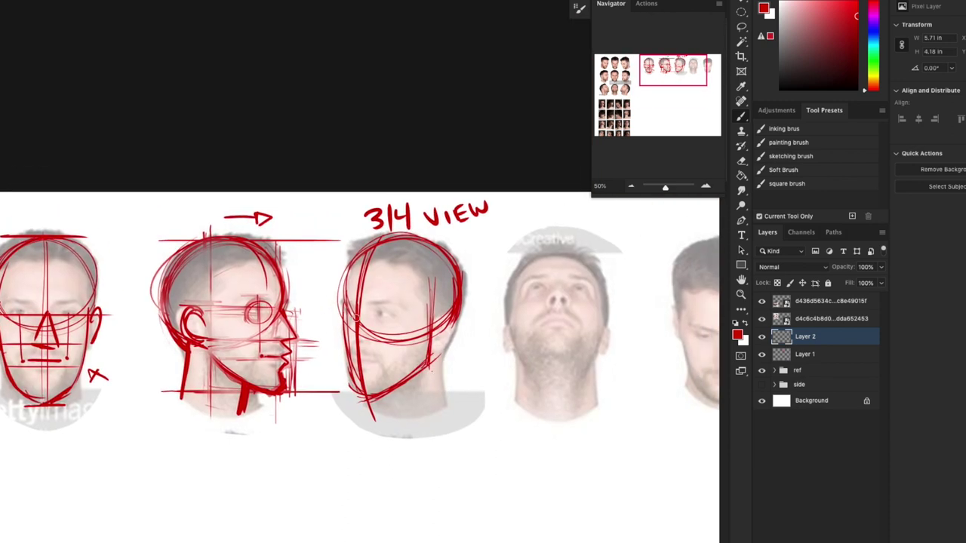
pyautogui.moveTo(357, 318); pyautogui.dragTo(391, 237)
pyautogui.moveTo(363, 291); pyautogui.dragTo(381, 250)
pyautogui.moveTo(492, 394); pyautogui.dragTo(474, 360)
pyautogui.moveTo(387, 198); pyautogui.dragTo(362, 217)
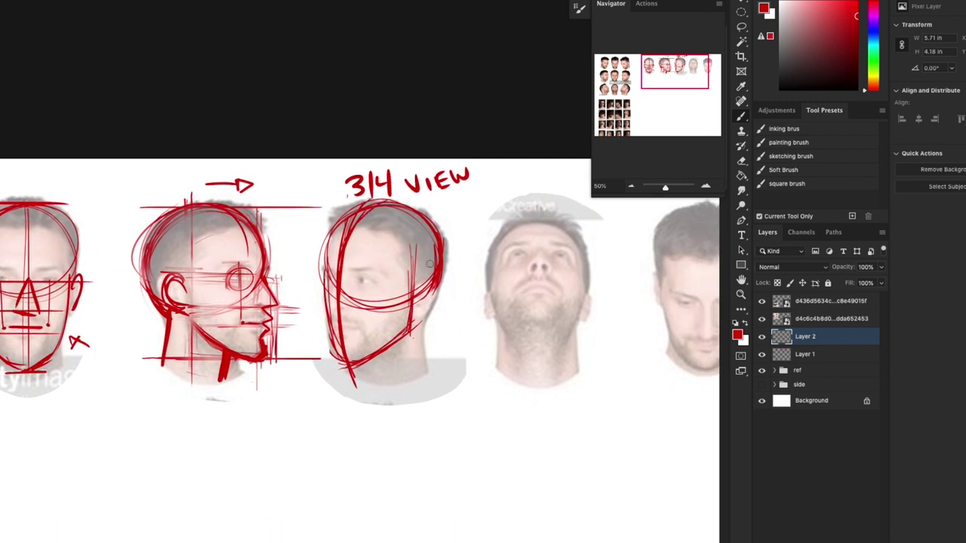
pyautogui.moveTo(493, 390); pyautogui.dragTo(491, 336)
pyautogui.moveTo(413, 387); pyautogui.dragTo(400, 394)
pyautogui.moveTo(383, 466); pyautogui.dragTo(402, 479)
pyautogui.moveTo(371, 441)
pyautogui.mouseDown()
pyautogui.moveTo(453, 463)
pyautogui.moveTo(422, 389)
pyautogui.moveTo(394, 458)
pyautogui.mouseUp()
pyautogui.hotkey('ctrl', 'z')
# Draw horizontal guidelines across the third head at the crown, chin, eye line and base of the nose
pyautogui.moveTo(441, 345); pyautogui.dragTo(463, 387)
pyautogui.moveTo(368, 190); pyautogui.dragTo(444, 192)
pyautogui.moveTo(336, 351); pyautogui.dragTo(463, 356)
pyautogui.moveTo(353, 190); pyautogui.dragTo(361, 190)
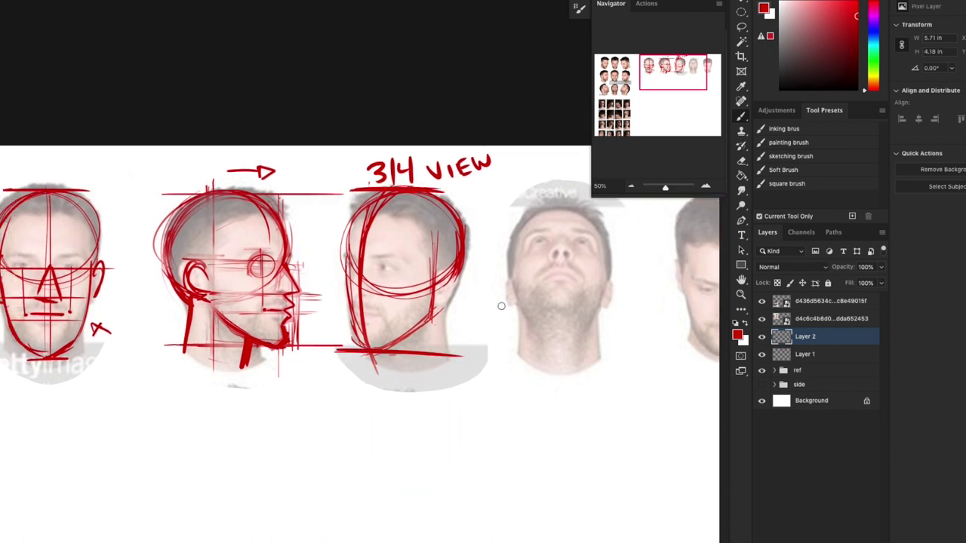
pyautogui.moveTo(321, 267); pyautogui.dragTo(460, 268)
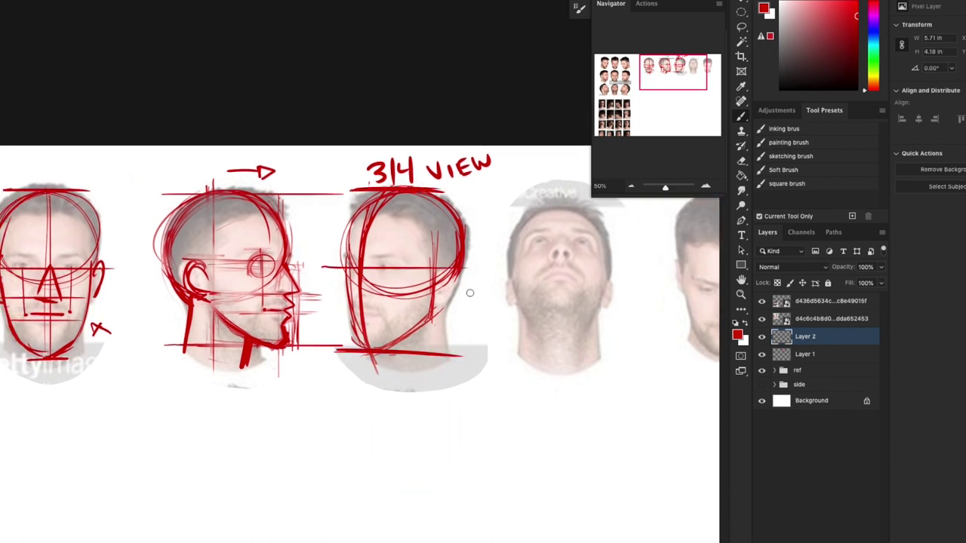
pyautogui.moveTo(334, 298); pyautogui.dragTo(453, 299)
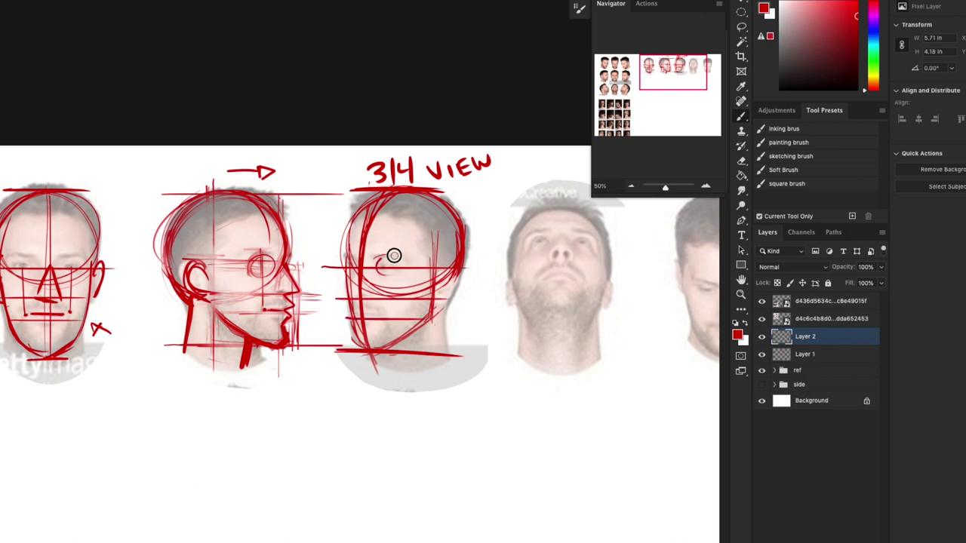
# Add eye circles and a mouth mark to the third head and draw its ear between brow and nose level
pyautogui.moveTo(393, 255)
pyautogui.mouseDown()
pyautogui.moveTo(350, 253)
pyautogui.moveTo(387, 255)
pyautogui.mouseUp()
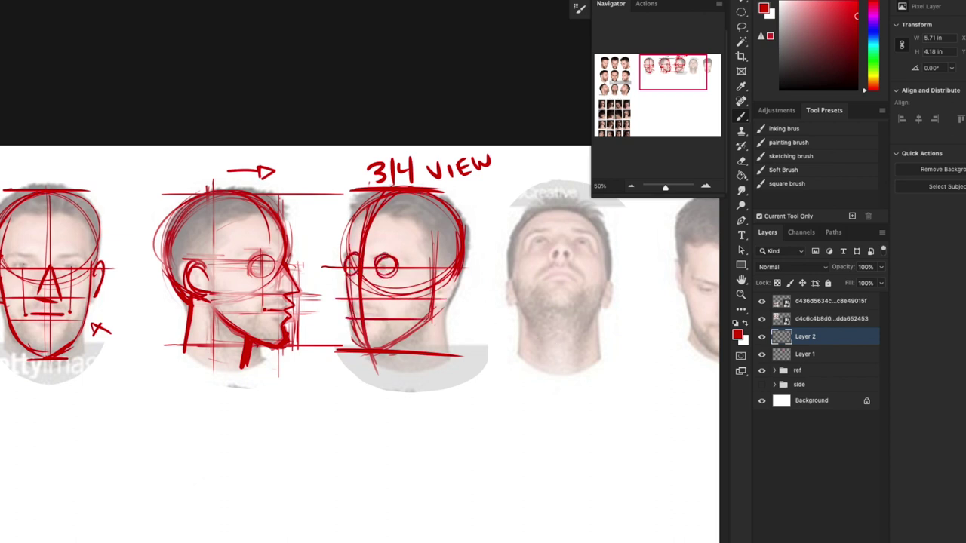
pyautogui.click(385, 316)
pyautogui.moveTo(376, 248); pyautogui.dragTo(449, 261)
pyautogui.moveTo(368, 301)
pyautogui.mouseDown()
pyautogui.moveTo(453, 302)
pyautogui.moveTo(442, 303)
pyautogui.mouseUp()
pyautogui.moveTo(451, 264)
pyautogui.mouseDown()
pyautogui.moveTo(436, 273)
pyautogui.moveTo(435, 301)
pyautogui.mouseUp()
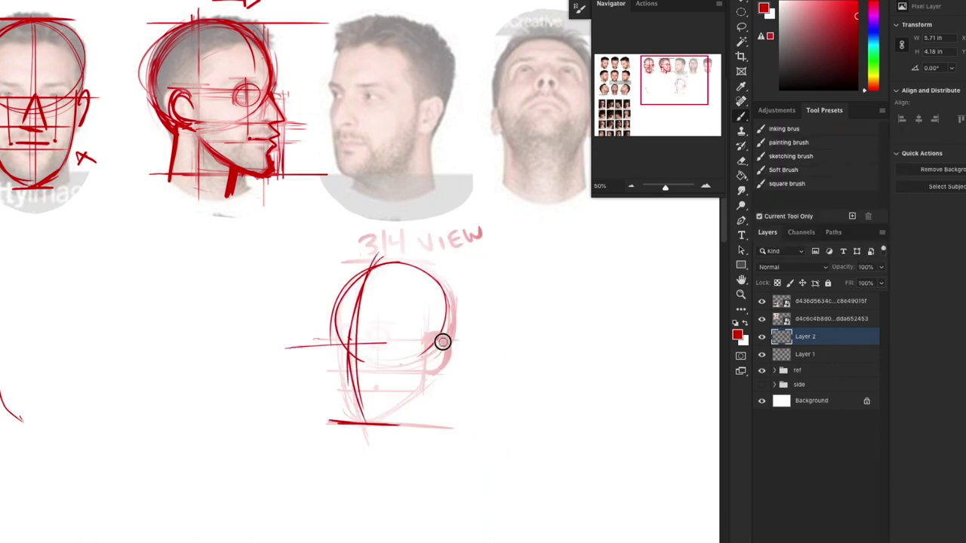
# Draw both eye circles on the eye line of the redrawn three-quarter head and thicken the near eye's outline
pyautogui.moveTo(369, 330); pyautogui.dragTo(338, 333)
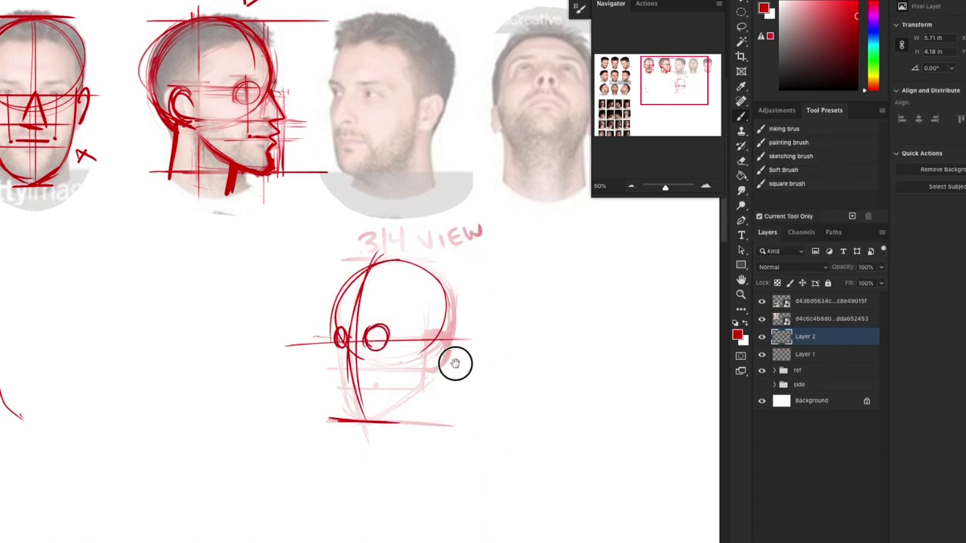
pyautogui.scroll(-1, 455, 362)
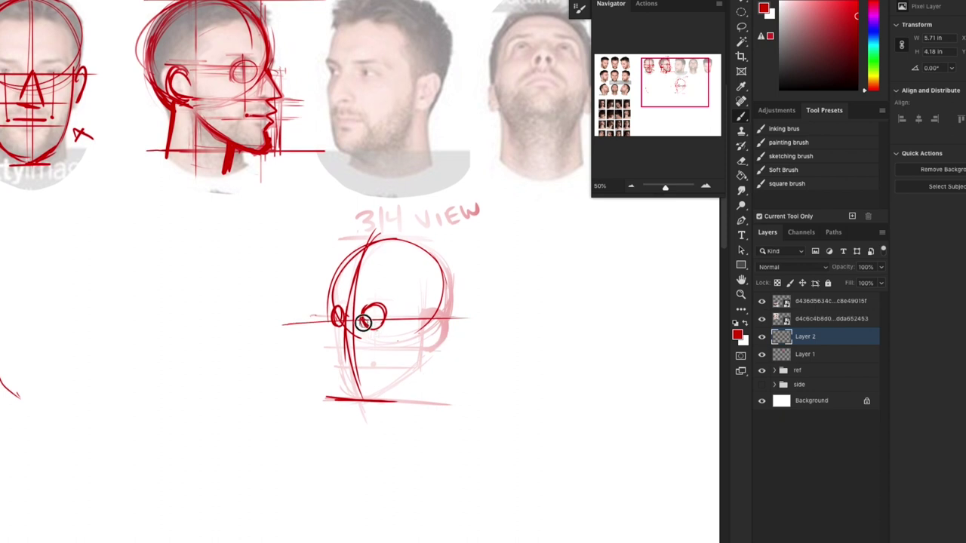
pyautogui.moveTo(362, 322)
pyautogui.mouseDown()
pyautogui.moveTo(382, 311)
pyautogui.moveTo(375, 329)
pyautogui.mouseUp()
# Draw thick red divider lines beside, below and above the three remaining head references
pyautogui.moveTo(429, 382)
pyautogui.mouseDown()
pyautogui.moveTo(421, 400)
pyautogui.moveTo(418, 383)
pyautogui.moveTo(351, 490)
pyautogui.mouseUp()
pyautogui.moveTo(200, 79)
pyautogui.mouseDown()
pyautogui.moveTo(199, 341)
pyautogui.moveTo(651, 334)
pyautogui.mouseUp()
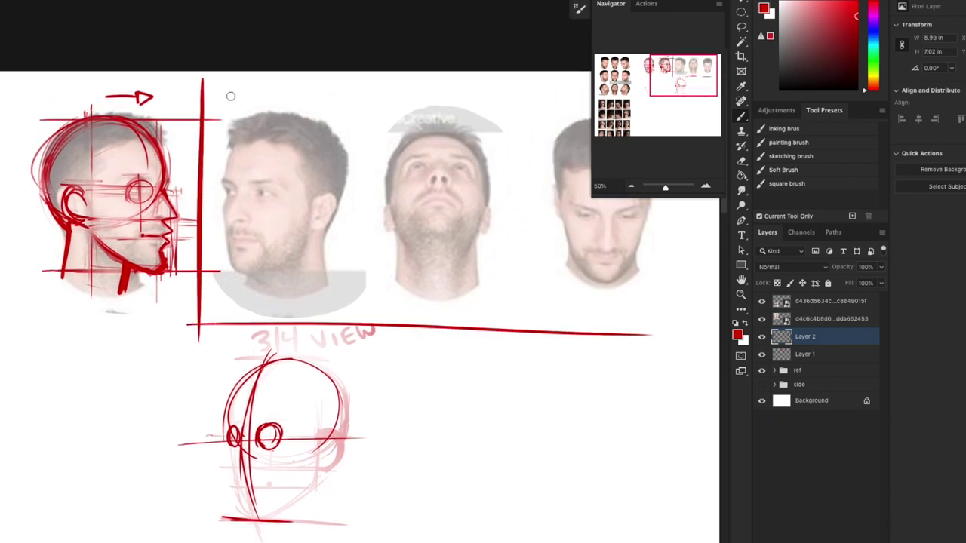
pyautogui.moveTo(211, 92); pyautogui.dragTo(568, 84)
# Add a new layer above Layer 2 and set the foreground colour to near-black
pyautogui.moveTo(619, 396); pyautogui.dragTo(578, 325)
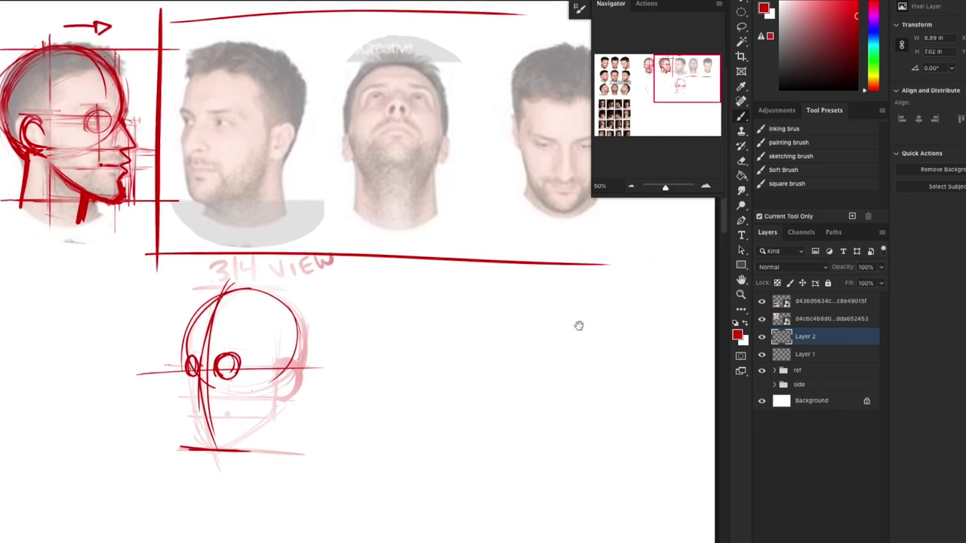
pyautogui.click(631, 187)
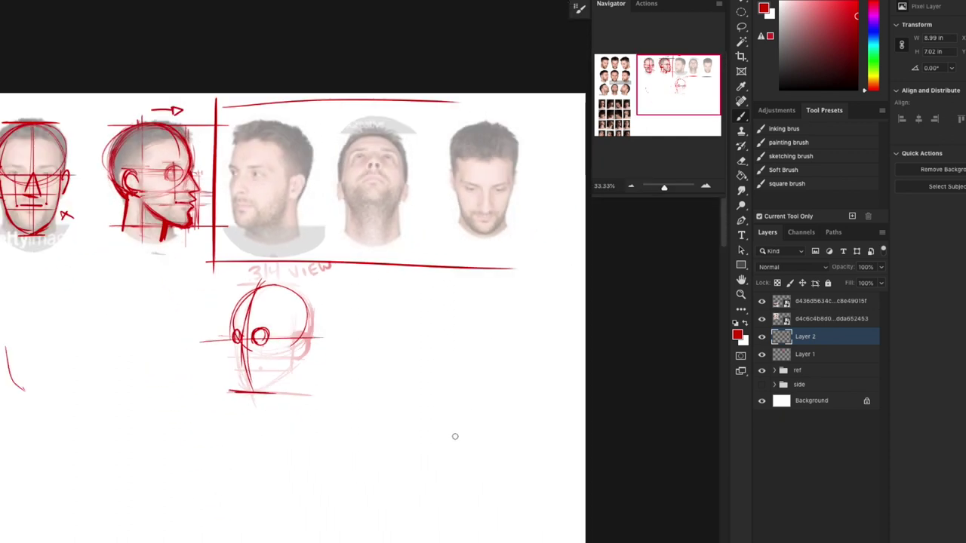
pyautogui.moveTo(453, 438); pyautogui.dragTo(513, 395)
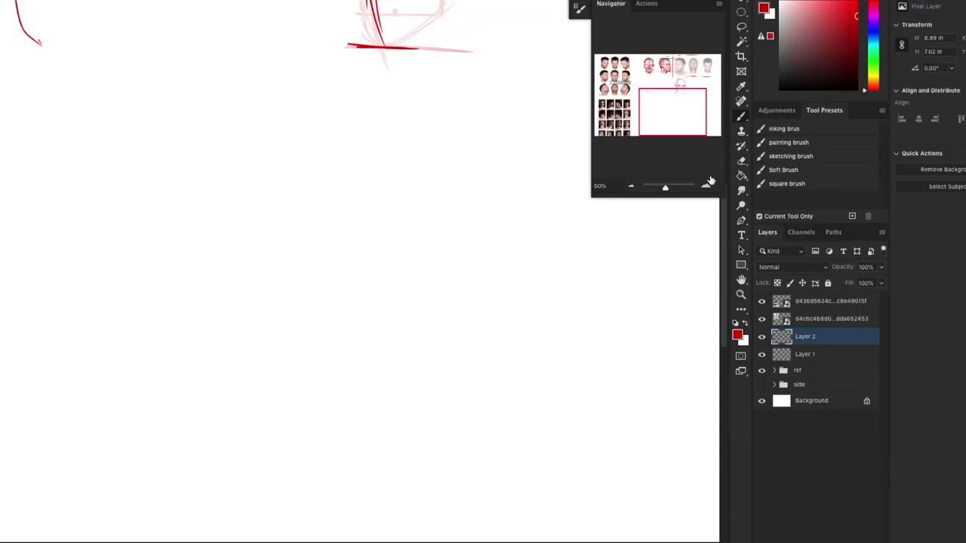
pyautogui.press('super+shift+alt+n')
pyautogui.click(781, 76)
pyautogui.moveTo(404, 353); pyautogui.dragTo(428, 369)
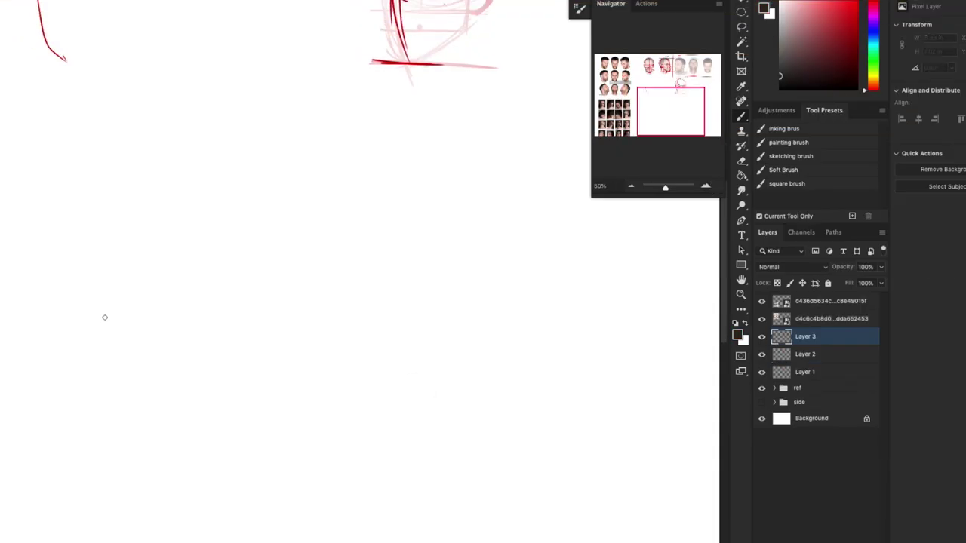
# Draw a long horizon line in the empty lower area with two road edges converging on it
pyautogui.moveTo(104, 319); pyautogui.dragTo(569, 342)
pyautogui.moveTo(309, 321); pyautogui.dragTo(251, 480)
pyautogui.moveTo(315, 318)
pyautogui.mouseDown()
pyautogui.moveTo(343, 495)
pyautogui.moveTo(249, 468)
pyautogui.mouseUp()
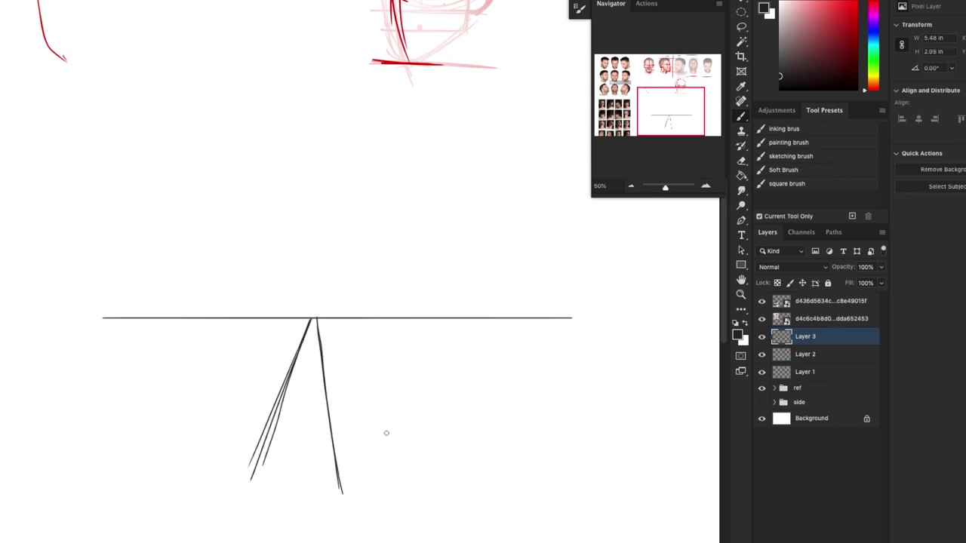
pyautogui.moveTo(393, 403); pyautogui.dragTo(441, 372)
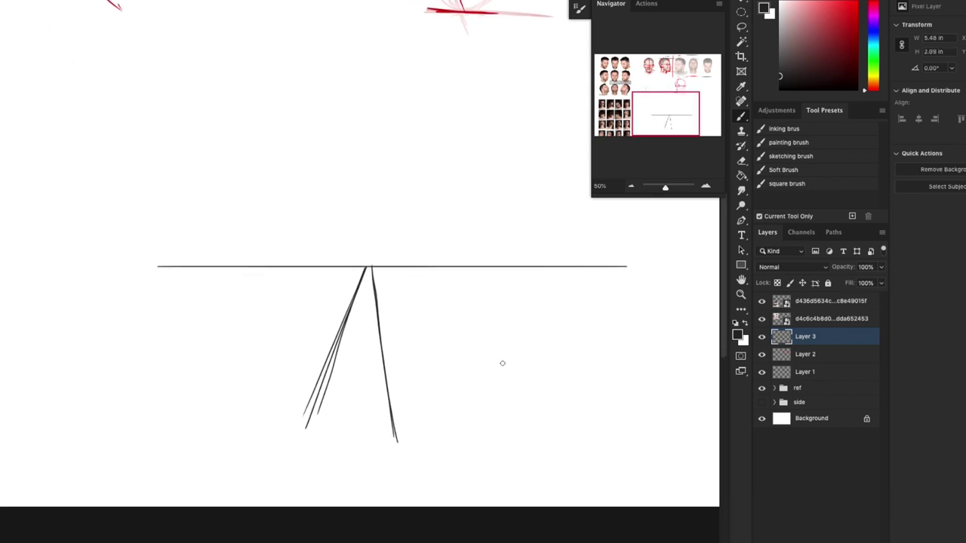
# Sketch a pair of parallel horizontal lines in near-black beside the road drawing
pyautogui.moveTo(545, 369); pyautogui.dragTo(415, 355)
pyautogui.moveTo(338, 350); pyautogui.dragTo(444, 347)
pyautogui.keyDown('alt'); pyautogui.click(545, 355); pyautogui.keyUp('alt')
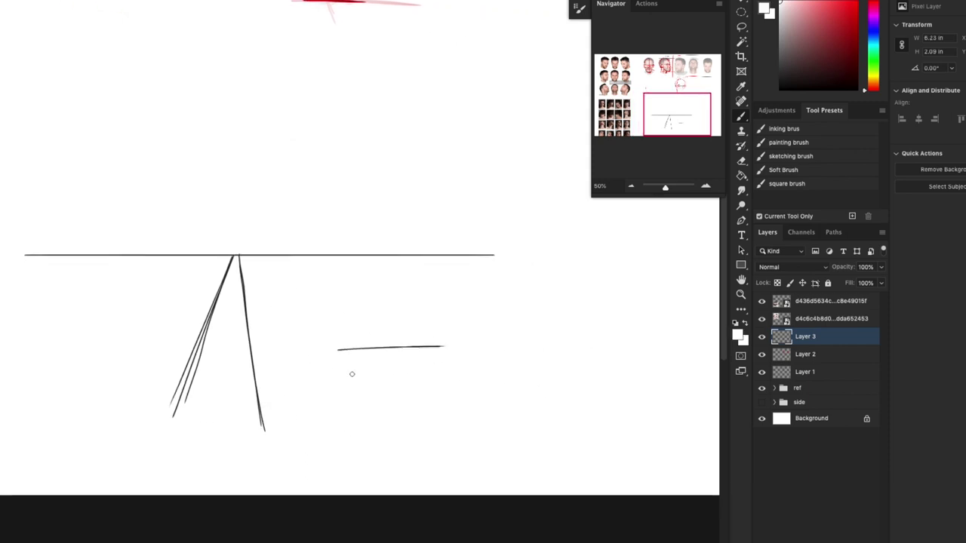
pyautogui.click(635, 372)
pyautogui.press('x')
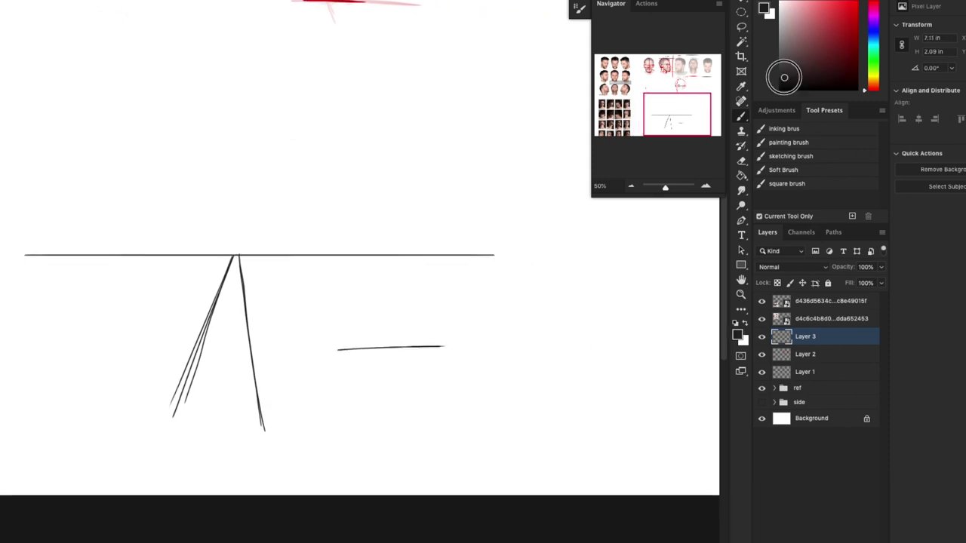
pyautogui.moveTo(331, 379); pyautogui.dragTo(541, 376)
pyautogui.moveTo(320, 352); pyautogui.dragTo(606, 349)
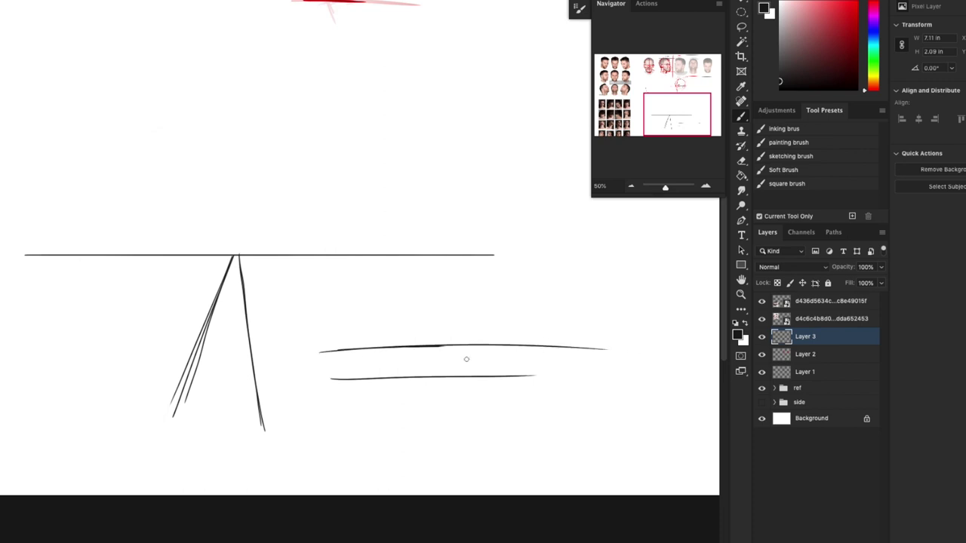
pyautogui.moveTo(311, 380)
pyautogui.mouseDown()
pyautogui.moveTo(599, 374)
pyautogui.moveTo(523, 376)
pyautogui.mouseUp()
pyautogui.moveTo(325, 346); pyautogui.dragTo(606, 345)
# Overlay lines converging to a point on the parallel pair and erase this side sketch
pyautogui.moveTo(414, 343); pyautogui.dragTo(575, 363)
pyautogui.moveTo(402, 379); pyautogui.dragTo(584, 365)
pyautogui.moveTo(459, 346); pyautogui.dragTo(580, 363)
pyautogui.moveTo(409, 379); pyautogui.dragTo(582, 364)
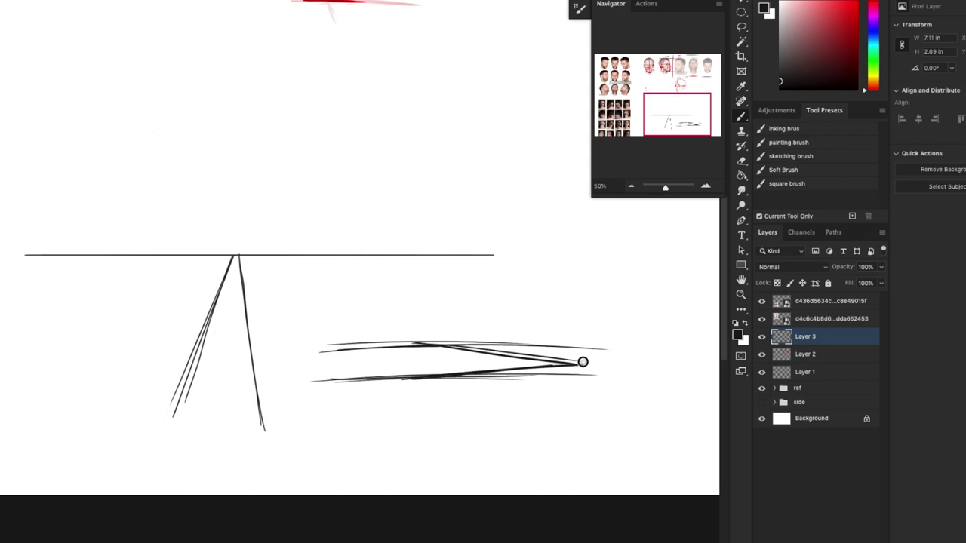
pyautogui.moveTo(399, 344); pyautogui.dragTo(588, 363)
pyautogui.moveTo(401, 379)
pyautogui.mouseDown()
pyautogui.moveTo(585, 364)
pyautogui.moveTo(375, 379)
pyautogui.moveTo(471, 321)
pyautogui.mouseUp()
pyautogui.press('e')
# Darken the road edges and mark the road's width with double-headed arrows near the viewer and near the horizon
pyautogui.press('b')
pyautogui.moveTo(391, 238); pyautogui.dragTo(338, 377)
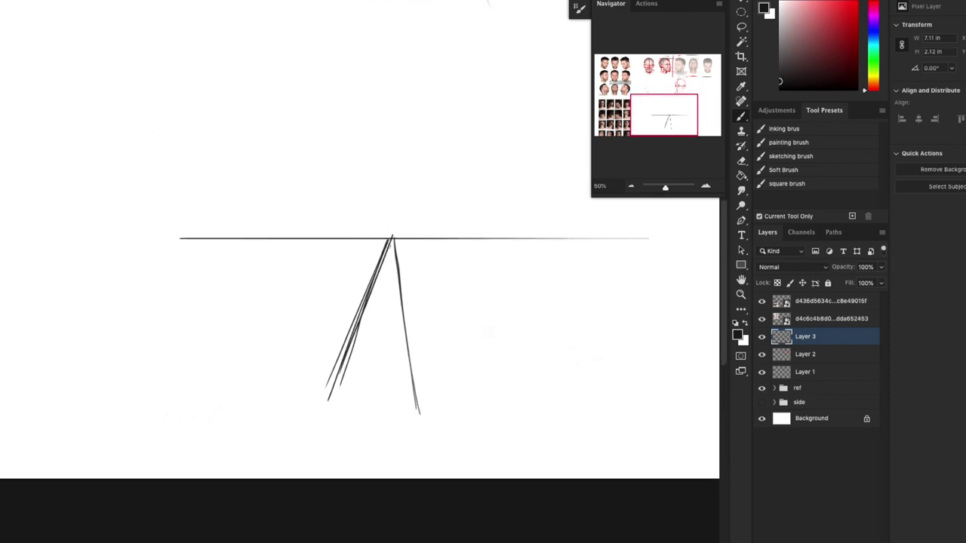
pyautogui.moveTo(393, 235); pyautogui.dragTo(405, 391)
pyautogui.moveTo(343, 388); pyautogui.dragTo(408, 389)
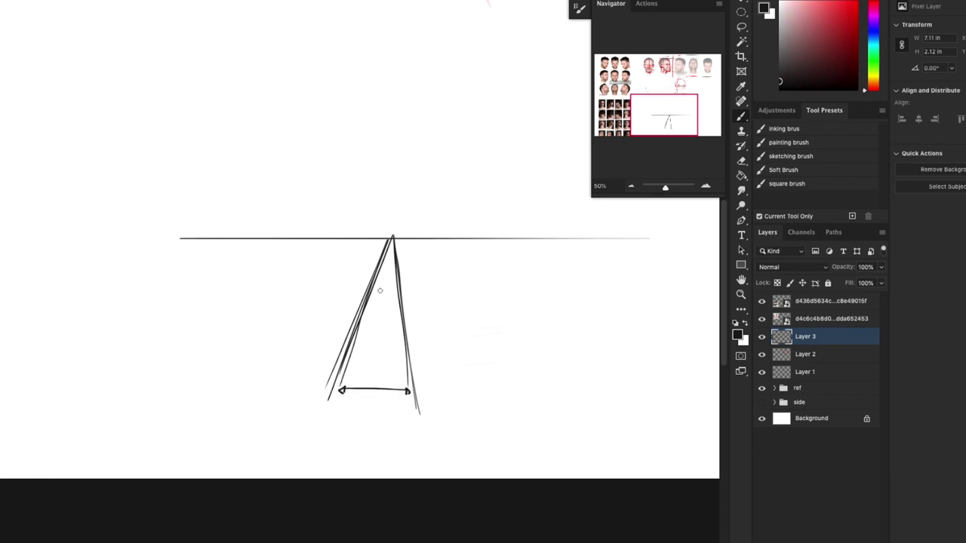
pyautogui.moveTo(389, 281); pyautogui.dragTo(380, 281)
# Sketch mountain outlines along the horizon on both sides of the vanishing point
pyautogui.moveTo(180, 232); pyautogui.dragTo(263, 166)
pyautogui.moveTo(263, 166); pyautogui.dragTo(313, 218)
pyautogui.moveTo(398, 233); pyautogui.dragTo(468, 225)
pyautogui.moveTo(450, 219); pyautogui.dragTo(595, 231)
pyautogui.moveTo(348, 202); pyautogui.dragTo(375, 230)
pyautogui.moveTo(297, 213); pyautogui.dragTo(340, 201)
pyautogui.moveTo(200, 223); pyautogui.dragTo(213, 220)
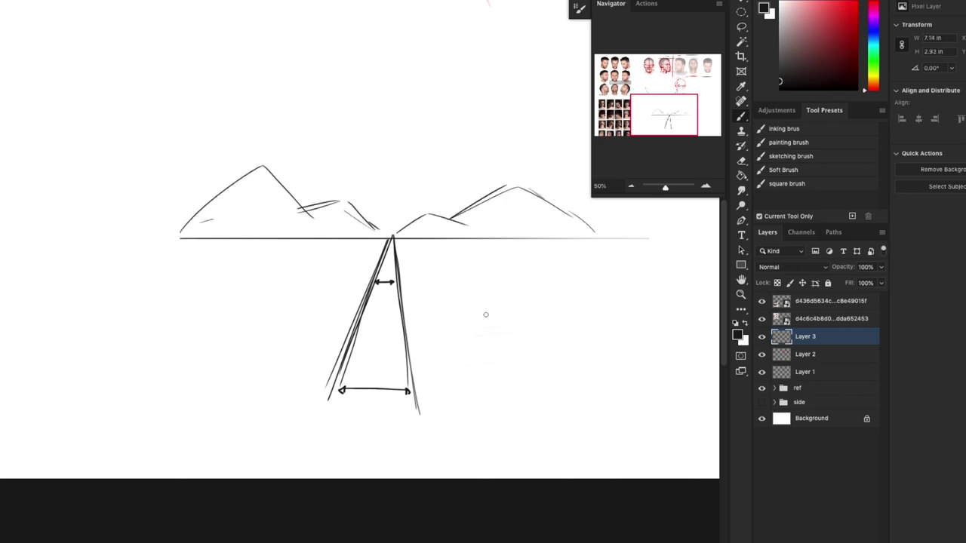
# Add another outer line along the road's edge from the vanishing point and place a dot below the road
pyautogui.moveTo(390, 230); pyautogui.dragTo(310, 406)
pyautogui.click(368, 435)
pyautogui.moveTo(390, 378); pyautogui.dragTo(413, 354)
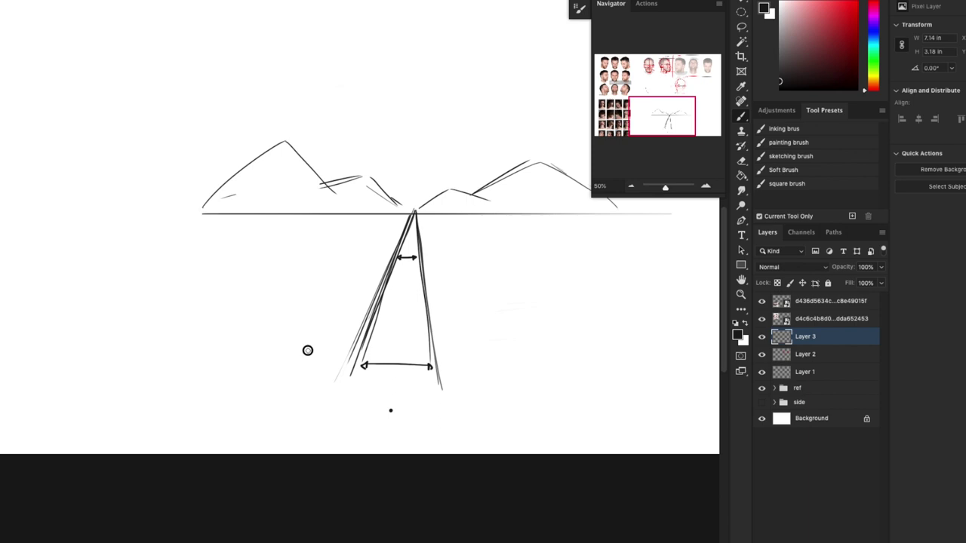
# Draw a row of vertical poles beside the road that shorten towards the vanishing point, with a line along their tops
pyautogui.moveTo(307, 351)
pyautogui.mouseDown()
pyautogui.moveTo(306, 193)
pyautogui.moveTo(307, 350)
pyautogui.mouseUp()
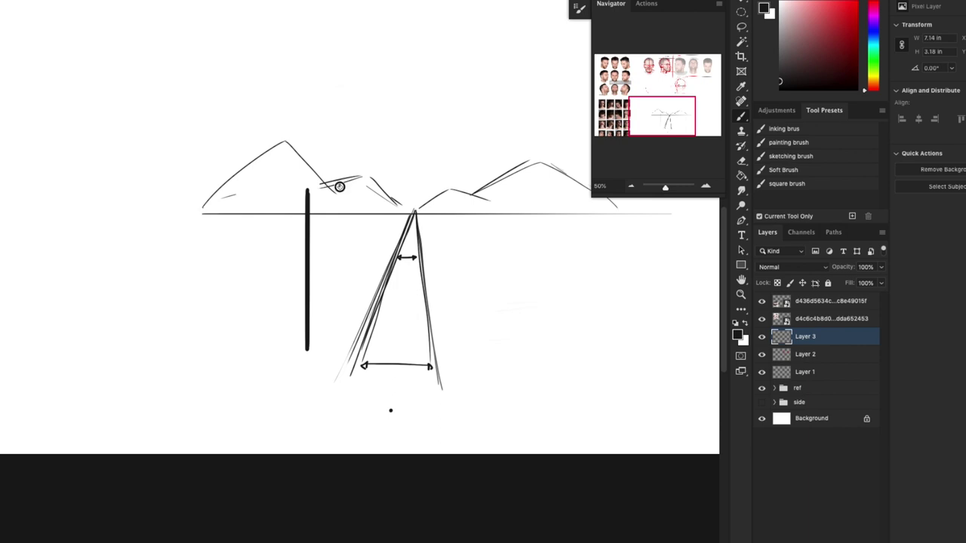
pyautogui.moveTo(340, 186)
pyautogui.mouseDown()
pyautogui.moveTo(339, 334)
pyautogui.moveTo(360, 306)
pyautogui.mouseUp()
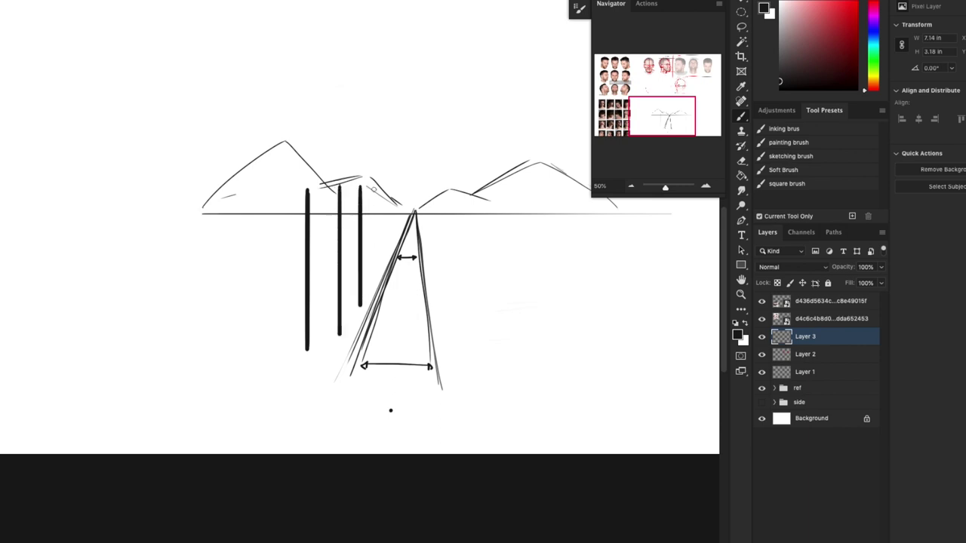
pyautogui.moveTo(374, 190); pyautogui.dragTo(373, 278)
pyautogui.moveTo(384, 193); pyautogui.dragTo(385, 259)
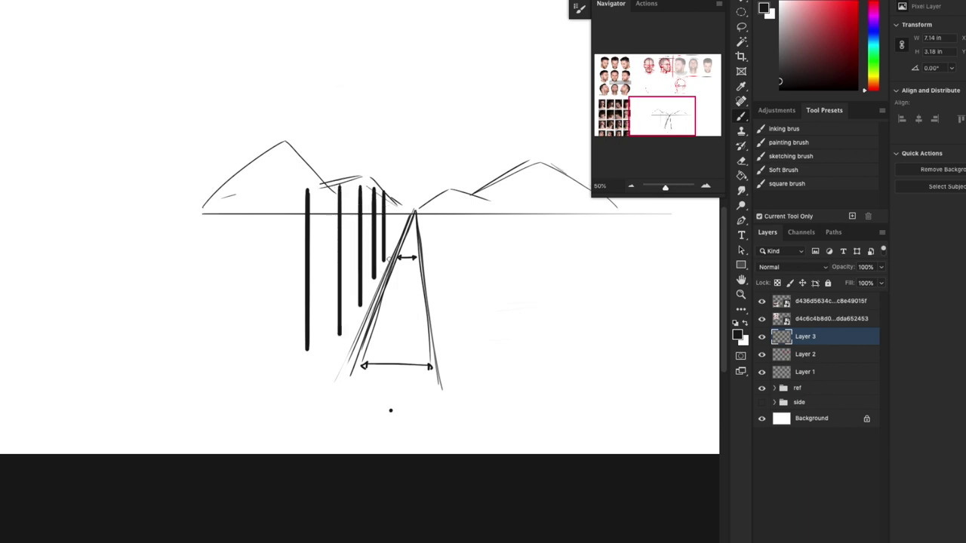
pyautogui.moveTo(392, 194); pyautogui.dragTo(392, 242)
pyautogui.moveTo(399, 198)
pyautogui.mouseDown()
pyautogui.moveTo(401, 229)
pyautogui.moveTo(405, 219)
pyautogui.mouseUp()
pyautogui.moveTo(409, 203); pyautogui.dragTo(408, 214)
pyautogui.moveTo(299, 178)
pyautogui.mouseDown()
pyautogui.moveTo(416, 207)
pyautogui.moveTo(409, 200)
pyautogui.mouseUp()
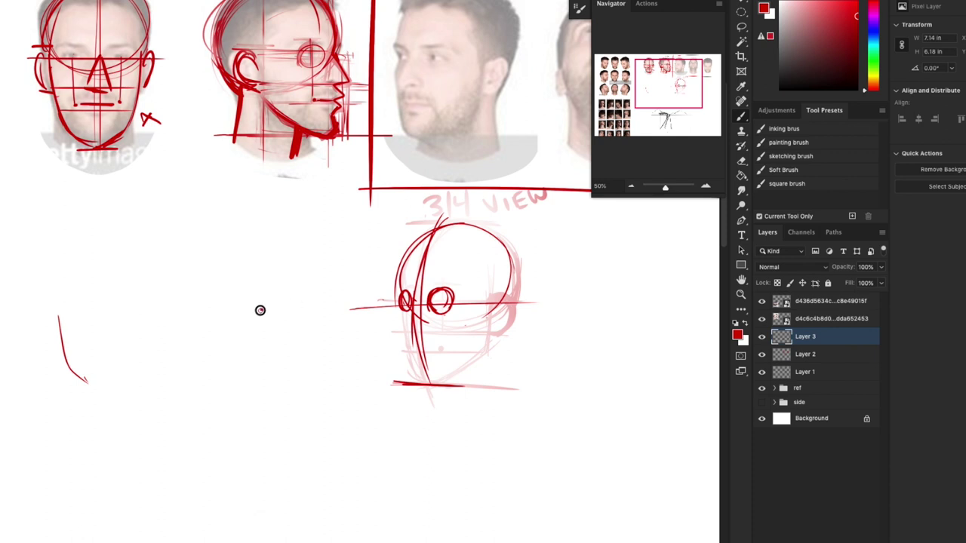
# Mark a red vanishing point beside the redrawn three-quarter head and draw lines from it above and below the eyes
pyautogui.click(263, 311)
pyautogui.moveTo(263, 309); pyautogui.dragTo(483, 280)
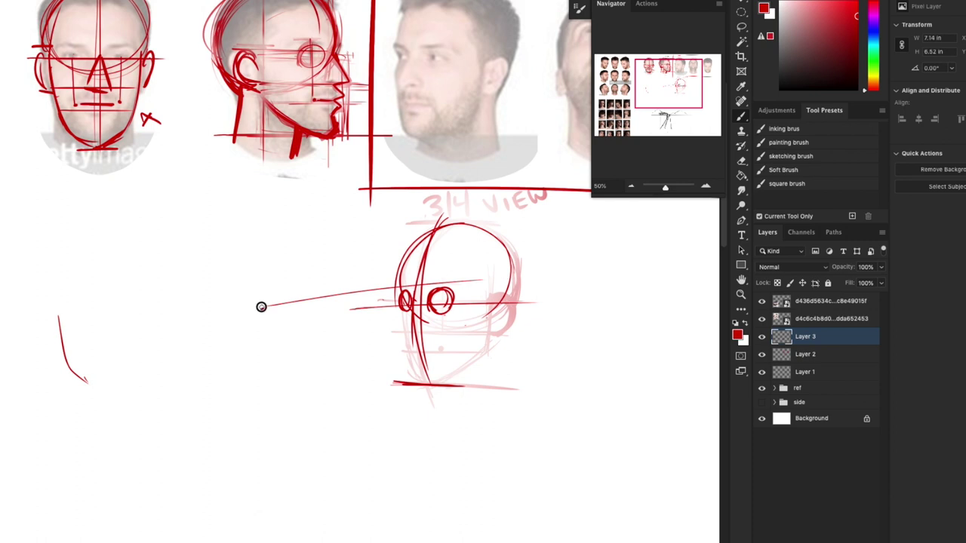
pyautogui.moveTo(263, 308); pyautogui.dragTo(475, 286)
pyautogui.moveTo(274, 312); pyautogui.dragTo(475, 311)
pyautogui.moveTo(299, 317); pyautogui.dragTo(461, 311)
pyautogui.moveTo(362, 317); pyautogui.dragTo(298, 291)
pyautogui.moveTo(200, 283); pyautogui.dragTo(435, 252)
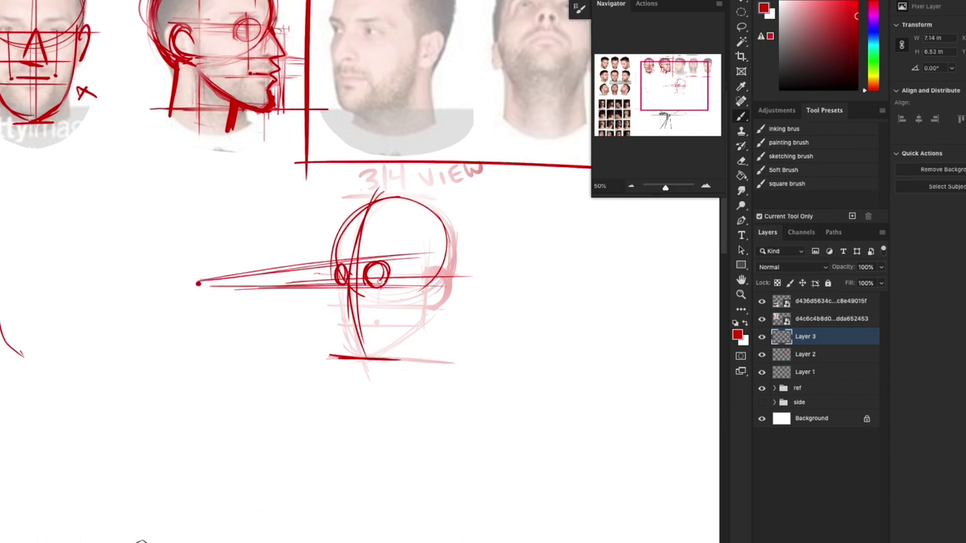
# Draw a row of circles along the guide lines through the eyes, growing steadily from the vanishing point outward beyond the head
pyautogui.moveTo(380, 281)
pyautogui.mouseDown()
pyautogui.moveTo(366, 274)
pyautogui.moveTo(379, 284)
pyautogui.moveTo(374, 262)
pyautogui.moveTo(336, 269)
pyautogui.moveTo(339, 279)
pyautogui.moveTo(345, 268)
pyautogui.moveTo(319, 271)
pyautogui.moveTo(314, 283)
pyautogui.moveTo(311, 273)
pyautogui.mouseUp()
pyautogui.moveTo(293, 280)
pyautogui.mouseDown()
pyautogui.moveTo(292, 272)
pyautogui.moveTo(300, 277)
pyautogui.moveTo(272, 270)
pyautogui.mouseUp()
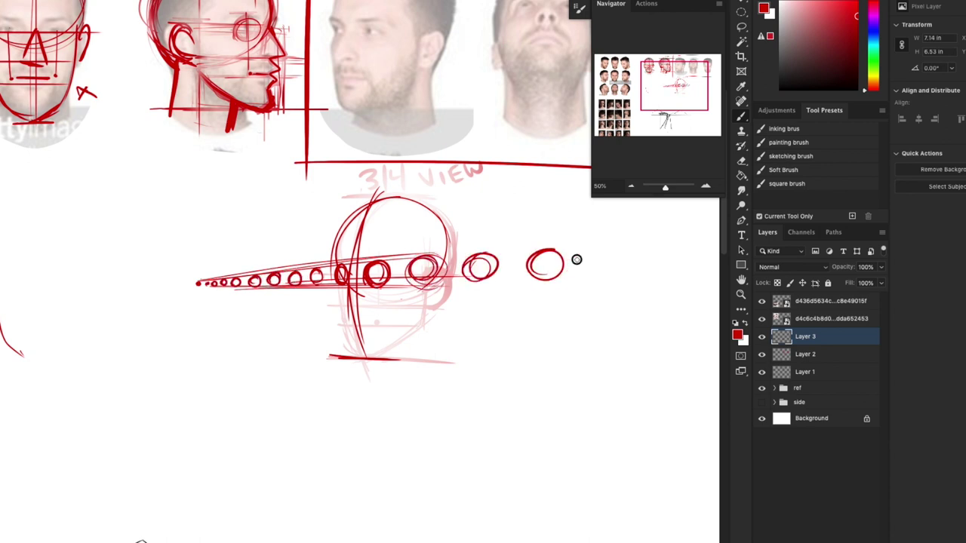
pyautogui.moveTo(571, 261); pyautogui.dragTo(533, 275)
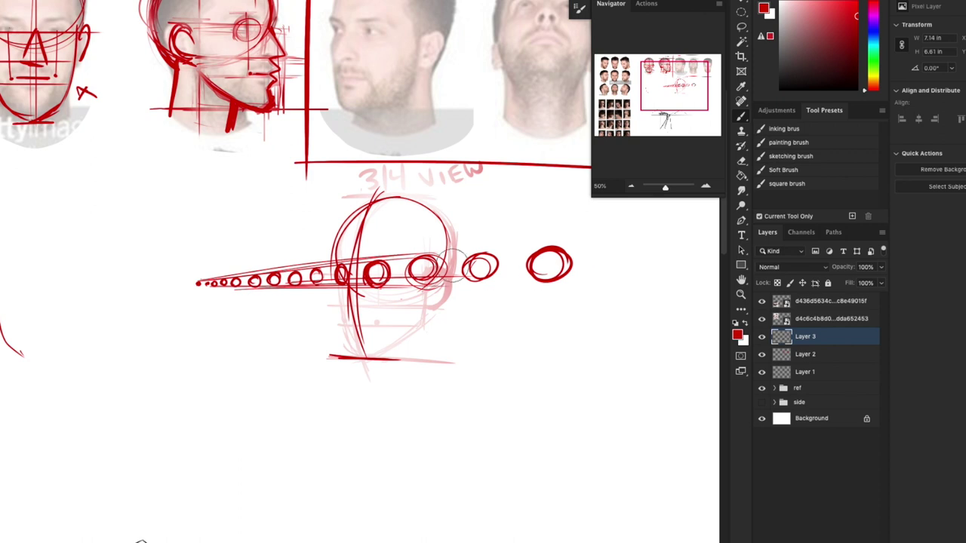
pyautogui.moveTo(314, 289)
pyautogui.mouseDown()
pyautogui.moveTo(308, 274)
pyautogui.moveTo(217, 278)
pyautogui.moveTo(303, 270)
pyautogui.mouseUp()
pyautogui.moveTo(408, 270)
pyautogui.mouseDown()
pyautogui.moveTo(491, 264)
pyautogui.moveTo(584, 276)
pyautogui.mouseUp()
# Review the road perspective sketch and delete its demonstration layer, Layer 3
pyautogui.moveTo(430, 430); pyautogui.dragTo(480, 255)
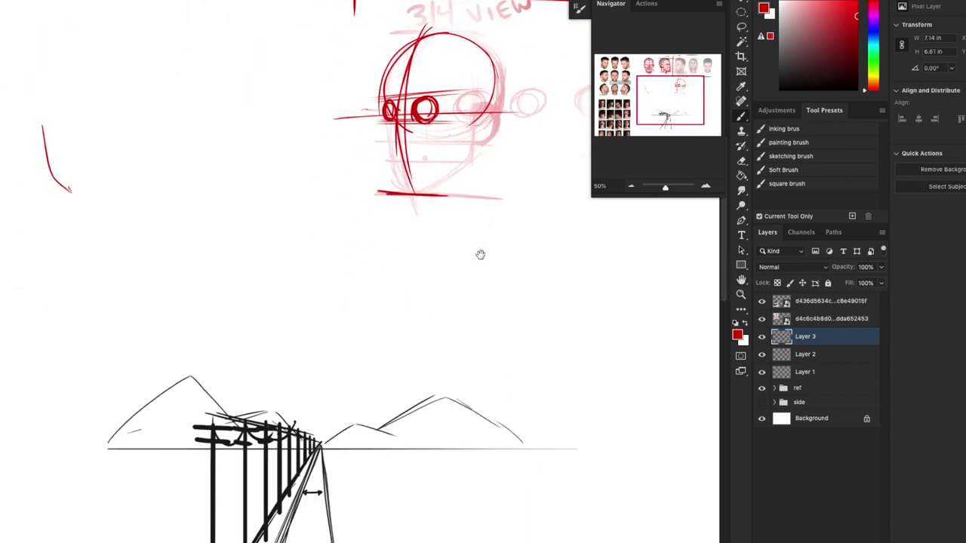
pyautogui.moveTo(523, 383); pyautogui.dragTo(538, 237)
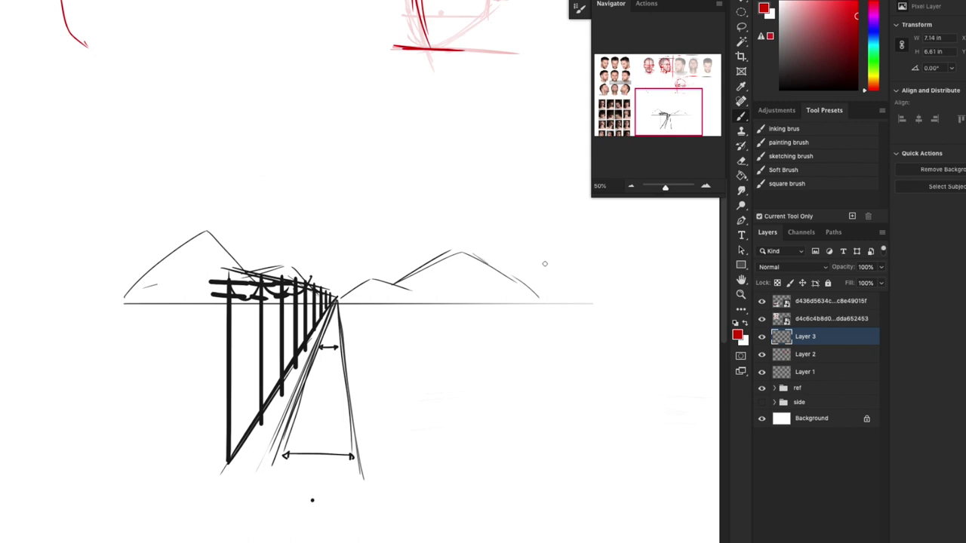
pyautogui.click(764, 338)
pyautogui.click(764, 338)
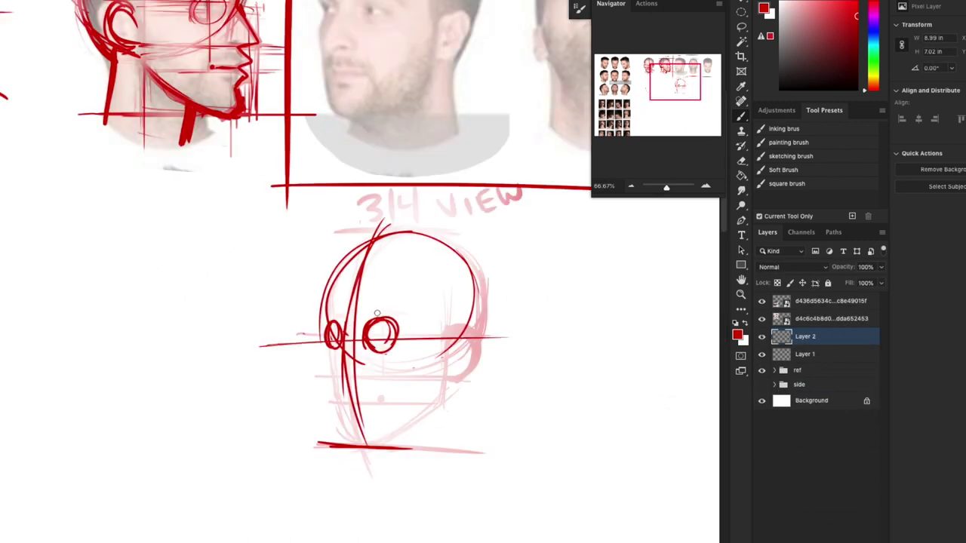
# Draw short converging guide lines just above and below the eyes of the three-quarter head
pyautogui.moveTo(290, 324); pyautogui.dragTo(398, 313)
pyautogui.moveTo(351, 353); pyautogui.dragTo(398, 356)
pyautogui.moveTo(542, 278); pyautogui.dragTo(319, 354)
pyautogui.moveTo(398, 382); pyautogui.dragTo(655, 294)
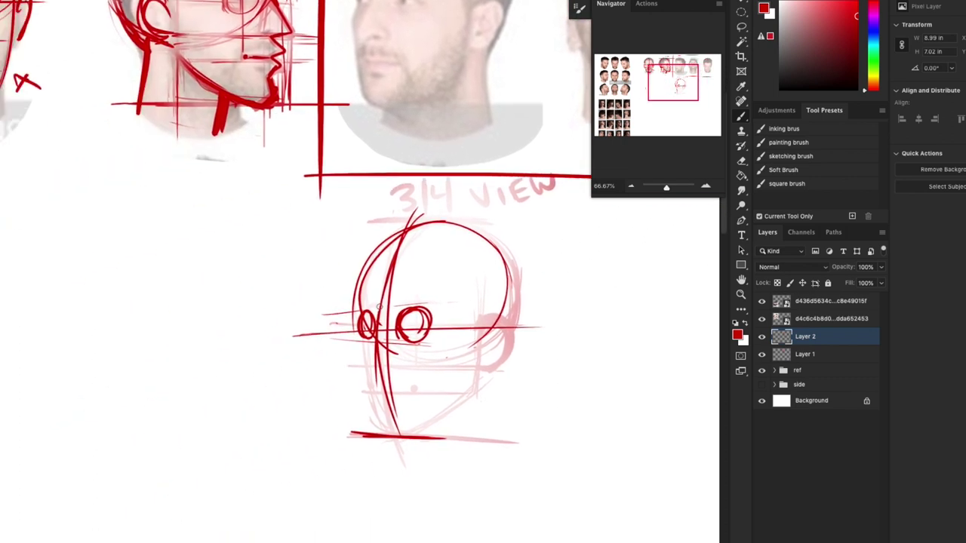
# Draw a box with two visible faces in perspective beside the three-quarter head
pyautogui.hscroll(8, 480, 339)
pyautogui.moveTo(388, 286); pyautogui.dragTo(385, 376)
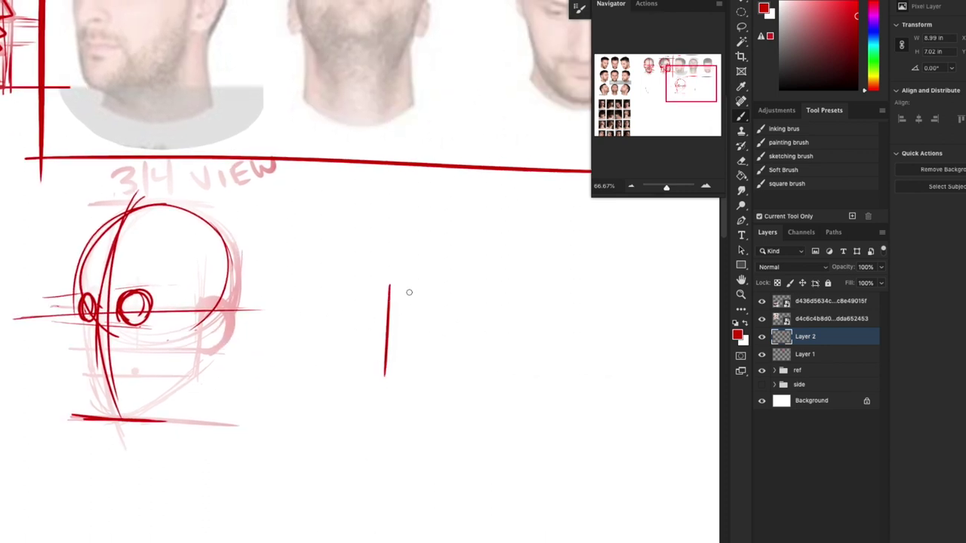
pyautogui.moveTo(387, 284); pyautogui.dragTo(477, 267)
pyautogui.moveTo(385, 376); pyautogui.dragTo(462, 390)
pyautogui.moveTo(477, 264)
pyautogui.mouseDown()
pyautogui.moveTo(472, 382)
pyautogui.moveTo(533, 277)
pyautogui.moveTo(543, 390)
pyautogui.mouseUp()
pyautogui.moveTo(556, 385); pyautogui.dragTo(511, 339)
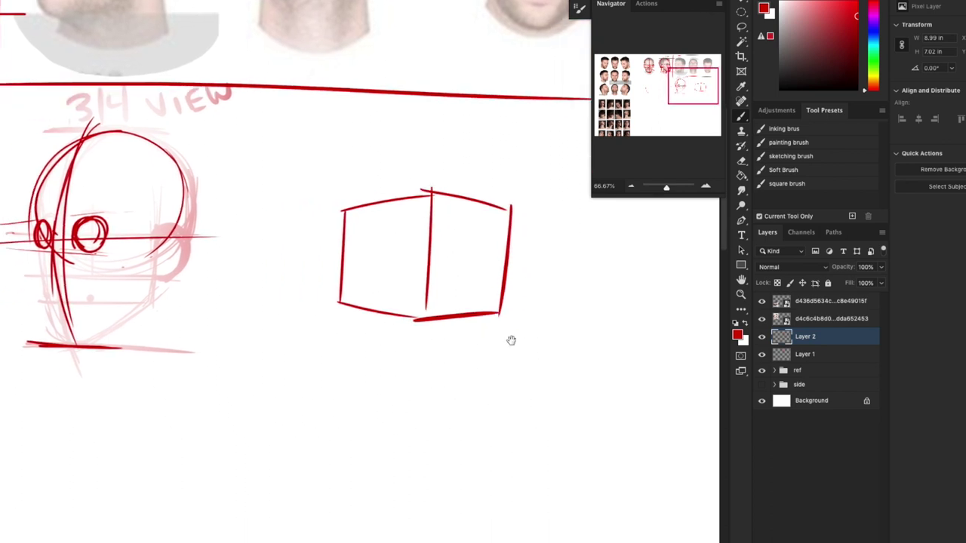
# Draw a flat front-facing rectangle below the box and put a small mark outside each of its four sides
pyautogui.moveTo(404, 379)
pyautogui.mouseDown()
pyautogui.moveTo(527, 379)
pyautogui.moveTo(416, 468)
pyautogui.moveTo(512, 470)
pyautogui.mouseUp()
pyautogui.moveTo(524, 378); pyautogui.dragTo(520, 471)
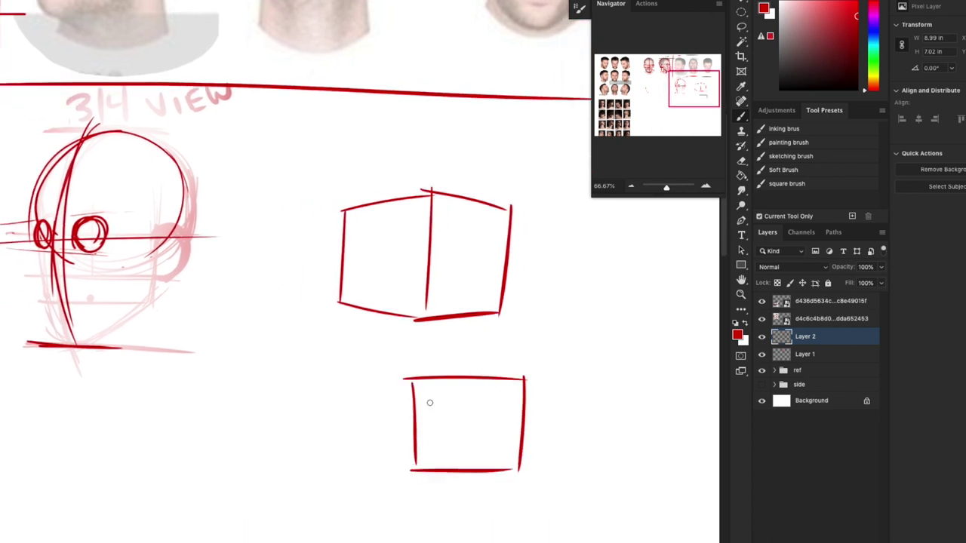
pyautogui.moveTo(416, 380); pyautogui.dragTo(413, 474)
pyautogui.moveTo(368, 433); pyautogui.dragTo(389, 432)
pyautogui.moveTo(459, 360); pyautogui.dragTo(463, 356)
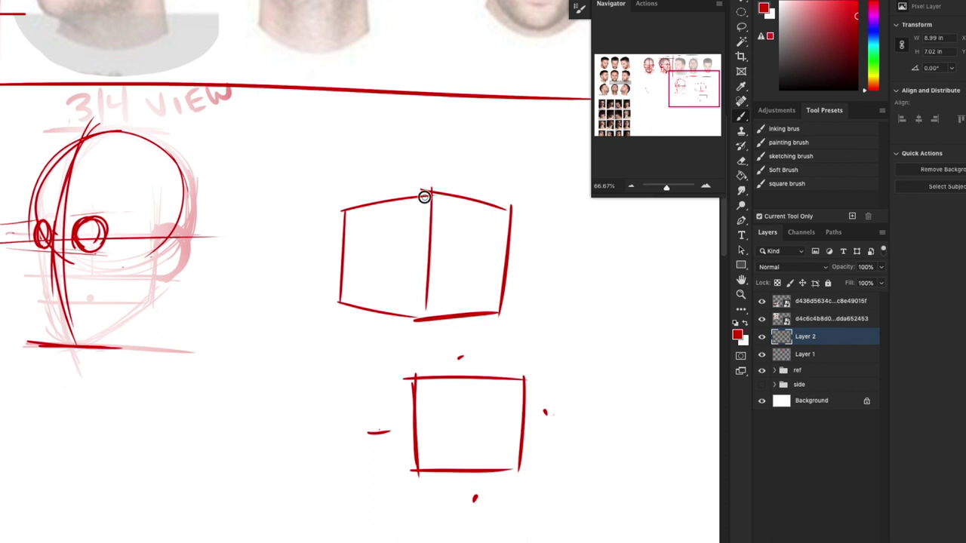
# Reinforce the box's centre edge and extend the front face's upper and lower edges as converging lines
pyautogui.moveTo(423, 195); pyautogui.dragTo(421, 314)
pyautogui.moveTo(332, 216); pyautogui.dragTo(430, 193)
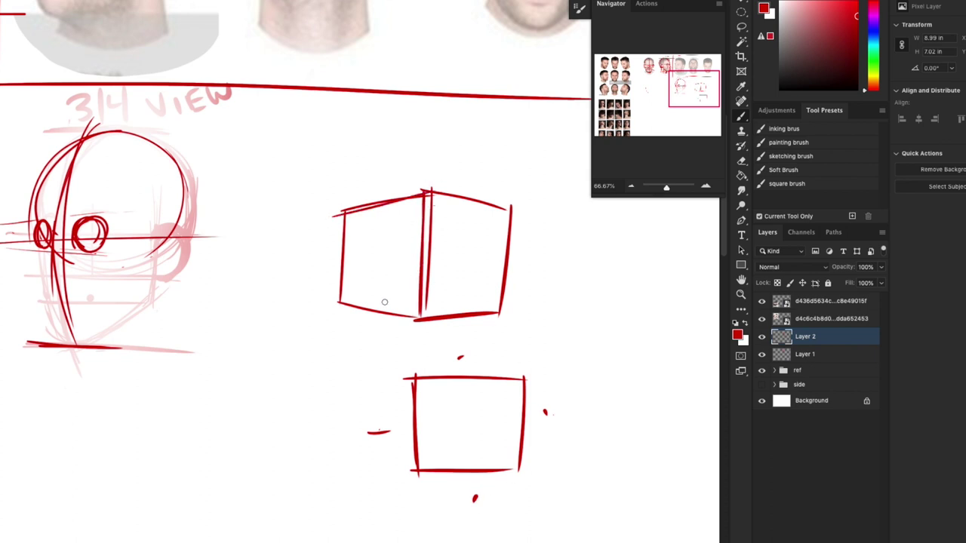
pyautogui.moveTo(335, 303); pyautogui.dragTo(465, 341)
pyautogui.moveTo(280, 291); pyautogui.dragTo(414, 324)
# Draw a simple face on the box's front side, with an eye line, a smaller far eye, a larger near eye and a smile
pyautogui.moveTo(411, 201)
pyautogui.mouseDown()
pyautogui.moveTo(250, 245)
pyautogui.moveTo(429, 247)
pyautogui.mouseUp()
pyautogui.moveTo(361, 243); pyautogui.dragTo(359, 245)
pyautogui.moveTo(399, 239); pyautogui.dragTo(397, 240)
pyautogui.moveTo(351, 283); pyautogui.dragTo(400, 286)
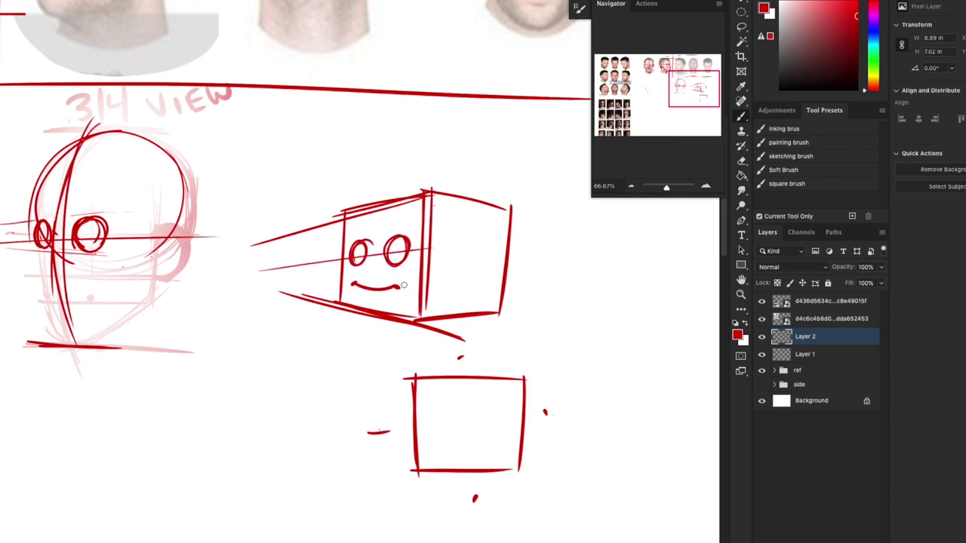
# Erase the perspective box and the flat rectangle beside the three-quarter head
pyautogui.press('e')
pyautogui.moveTo(458, 231)
pyautogui.mouseDown()
pyautogui.moveTo(341, 233)
pyautogui.moveTo(351, 422)
pyautogui.moveTo(445, 509)
pyautogui.moveTo(472, 501)
pyautogui.mouseUp()
pyautogui.moveTo(112, 261)
pyautogui.mouseDown()
pyautogui.moveTo(348, 373)
pyautogui.moveTo(317, 340)
pyautogui.moveTo(349, 401)
pyautogui.mouseUp()
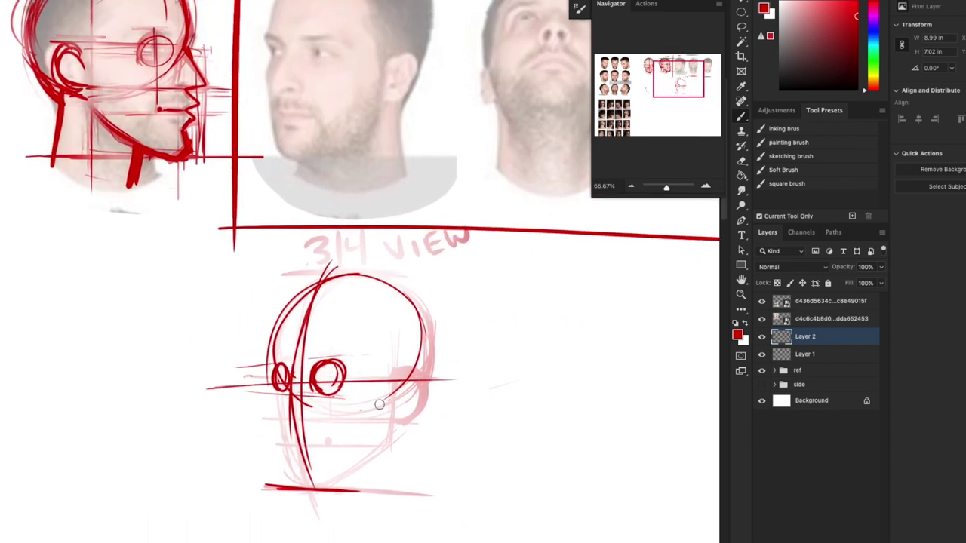
# Complete the three-quarter head with the nose base line, facial contour, mouth line, ear, jaw and neck
pyautogui.moveTo(219, 423); pyautogui.dragTo(390, 424)
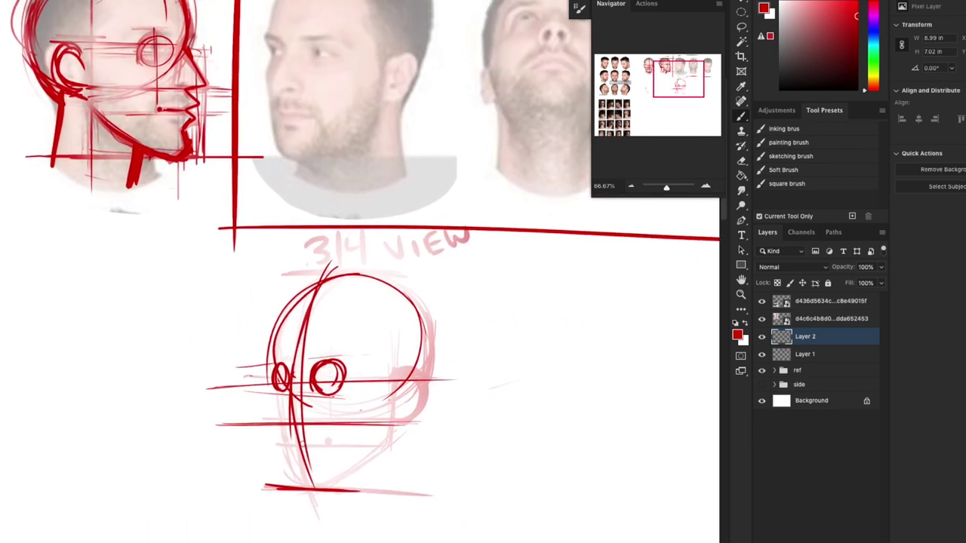
pyautogui.moveTo(293, 378); pyautogui.dragTo(270, 422)
pyautogui.moveTo(319, 390); pyautogui.dragTo(338, 356)
pyautogui.moveTo(442, 274)
pyautogui.mouseDown()
pyautogui.moveTo(388, 458)
pyautogui.moveTo(466, 276)
pyautogui.mouseUp()
pyautogui.moveTo(323, 396); pyautogui.dragTo(333, 457)
pyautogui.moveTo(304, 458); pyautogui.dragTo(379, 460)
pyautogui.moveTo(432, 349); pyautogui.dragTo(437, 387)
pyautogui.moveTo(446, 386); pyautogui.dragTo(469, 456)
# Move the three-quarter head sketch up onto its matching reference photo
pyautogui.press('super+minus')
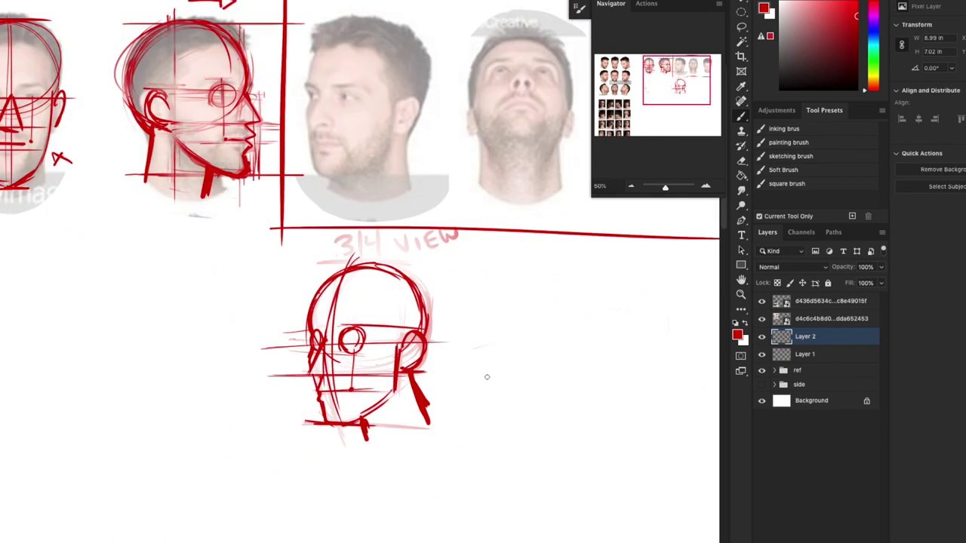
pyautogui.press('v')
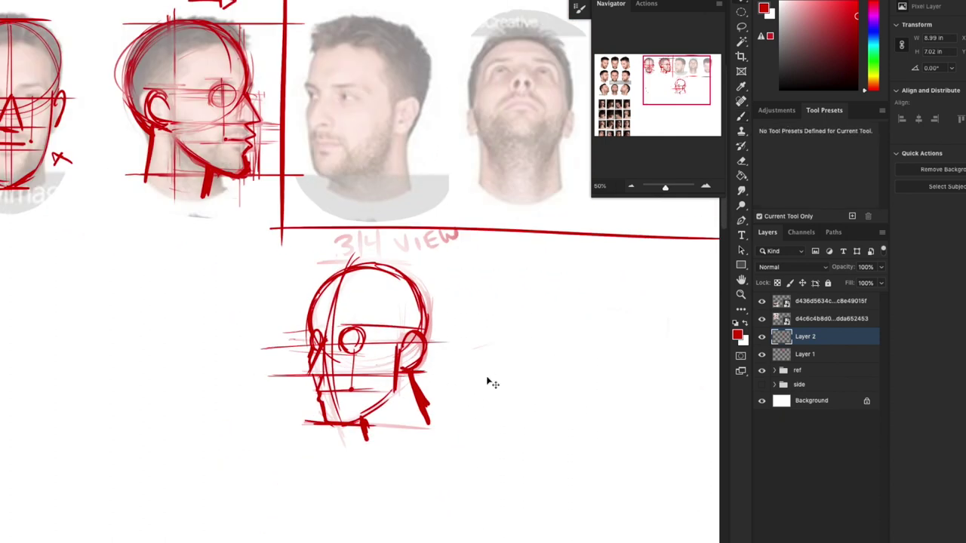
pyautogui.moveTo(412, 385)
pyautogui.mouseDown()
pyautogui.moveTo(415, 172)
pyautogui.moveTo(403, 135)
pyautogui.mouseUp()
pyautogui.moveTo(403, 135); pyautogui.dragTo(243, 350)
pyautogui.press('super+minus')
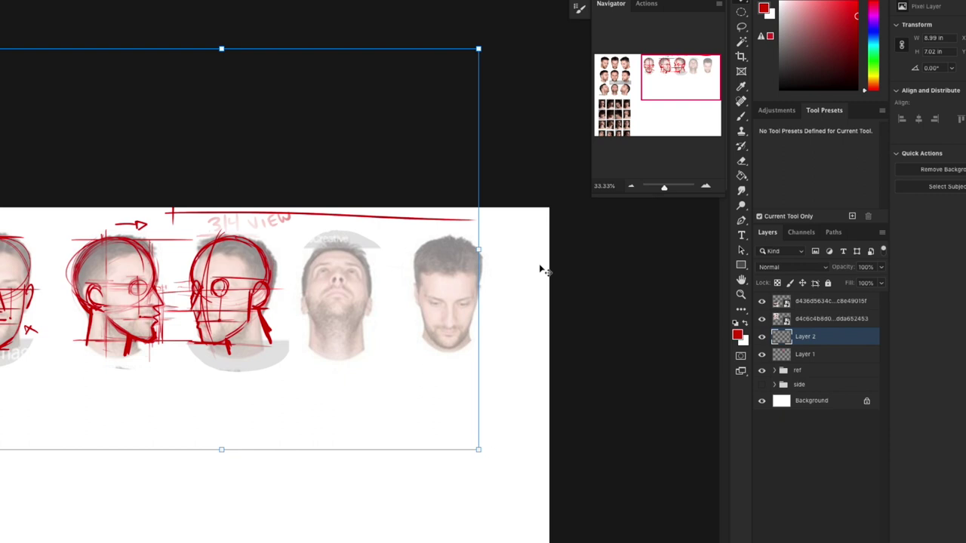
# Create a new layer and sketch a red circle over the upward-looking head with the brush
pyautogui.click(860, 538)
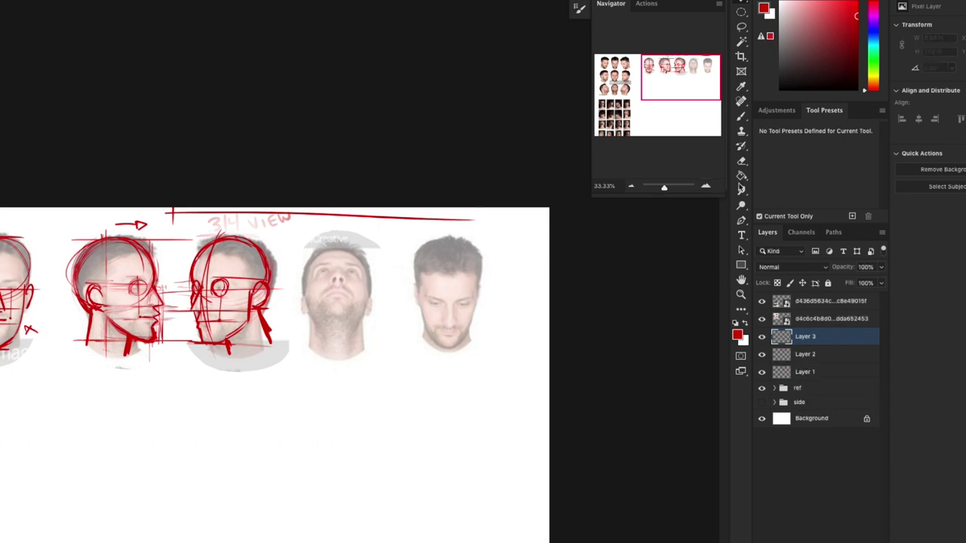
pyautogui.click(743, 116)
pyautogui.click(707, 189)
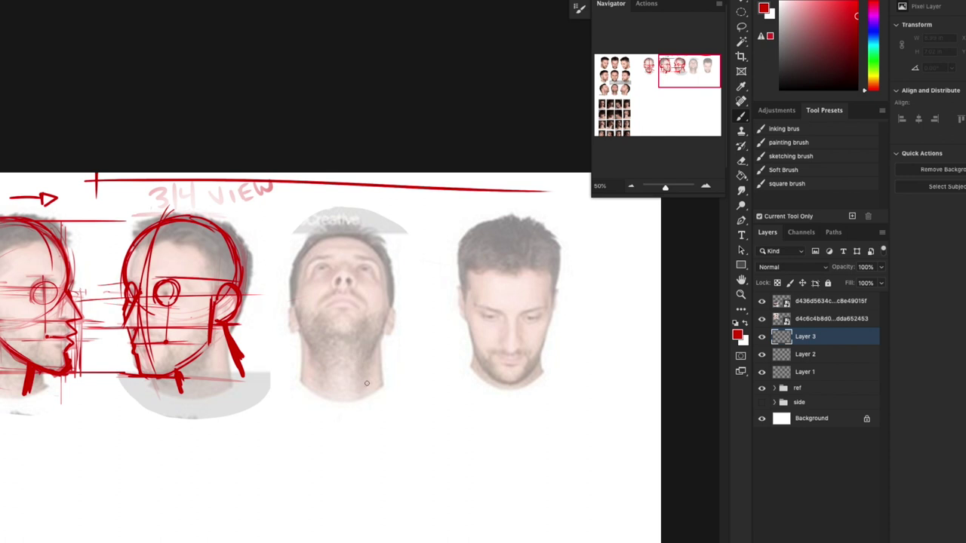
pyautogui.moveTo(363, 386); pyautogui.dragTo(438, 383)
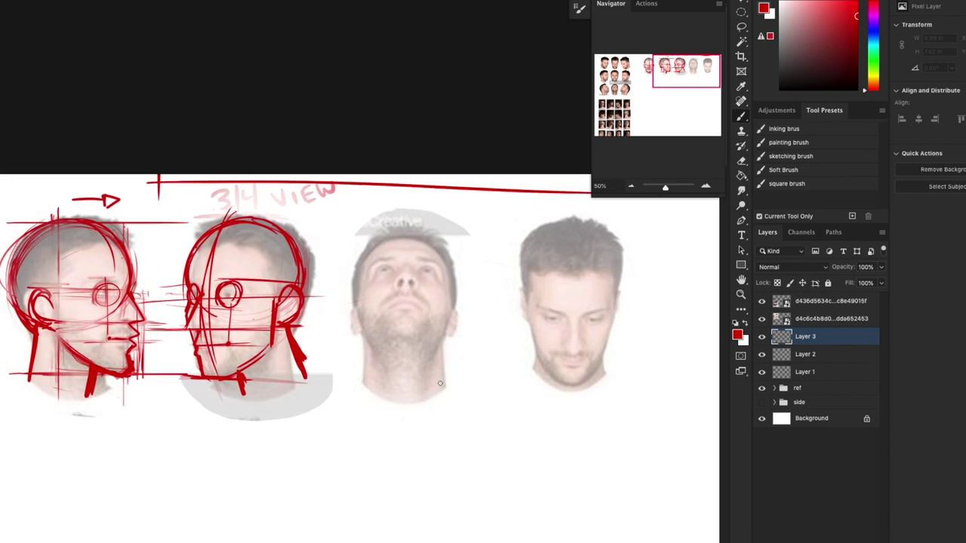
pyautogui.moveTo(399, 226)
pyautogui.mouseDown()
pyautogui.moveTo(356, 328)
pyautogui.moveTo(448, 318)
pyautogui.moveTo(362, 258)
pyautogui.moveTo(451, 265)
pyautogui.moveTo(407, 337)
pyautogui.moveTo(366, 256)
pyautogui.moveTo(455, 282)
pyautogui.moveTo(392, 340)
pyautogui.moveTo(374, 246)
pyautogui.moveTo(463, 296)
pyautogui.moveTo(395, 341)
pyautogui.moveTo(443, 321)
pyautogui.moveTo(449, 256)
pyautogui.mouseUp()
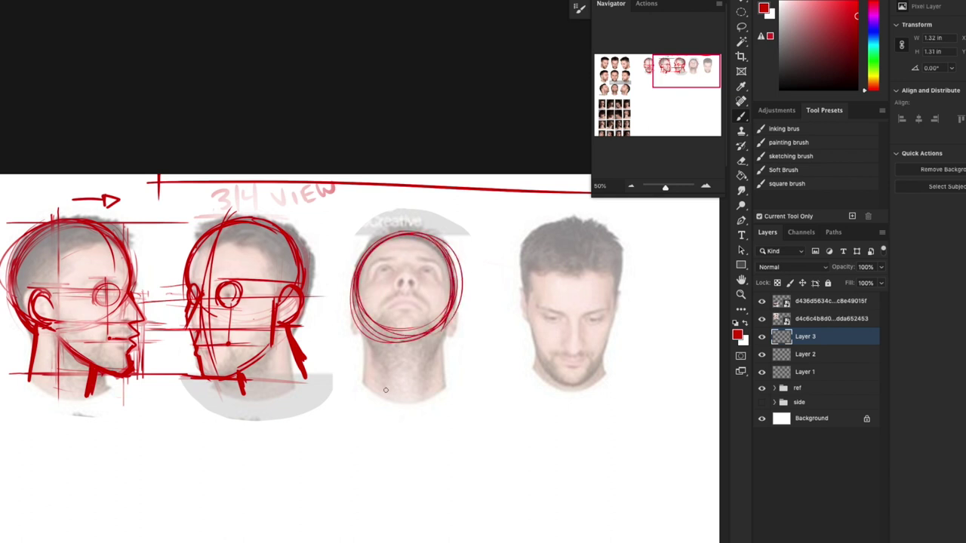
# Sketch a small profile head on a new layer below the upward-looking reference
pyautogui.press('v')
pyautogui.moveTo(532, 452); pyautogui.dragTo(494, 348)
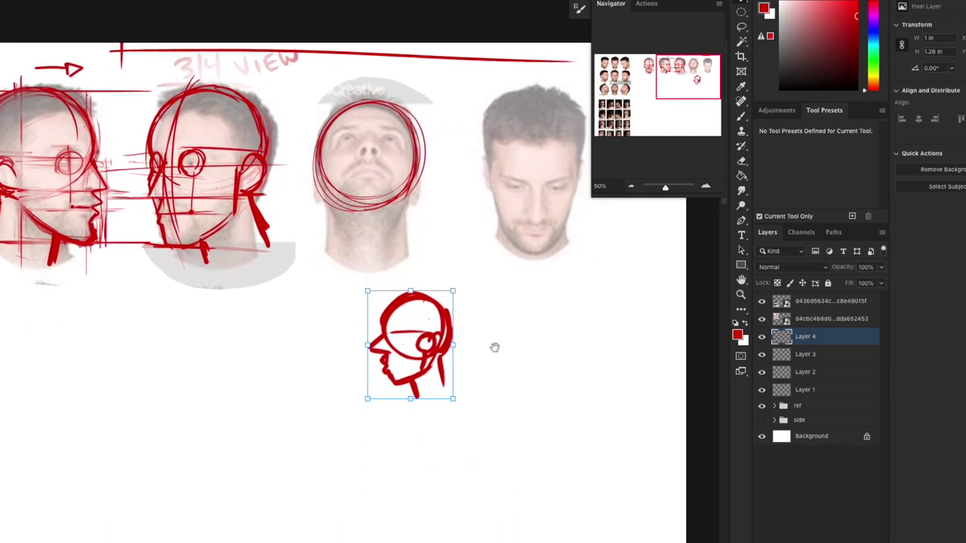
pyautogui.press('b')
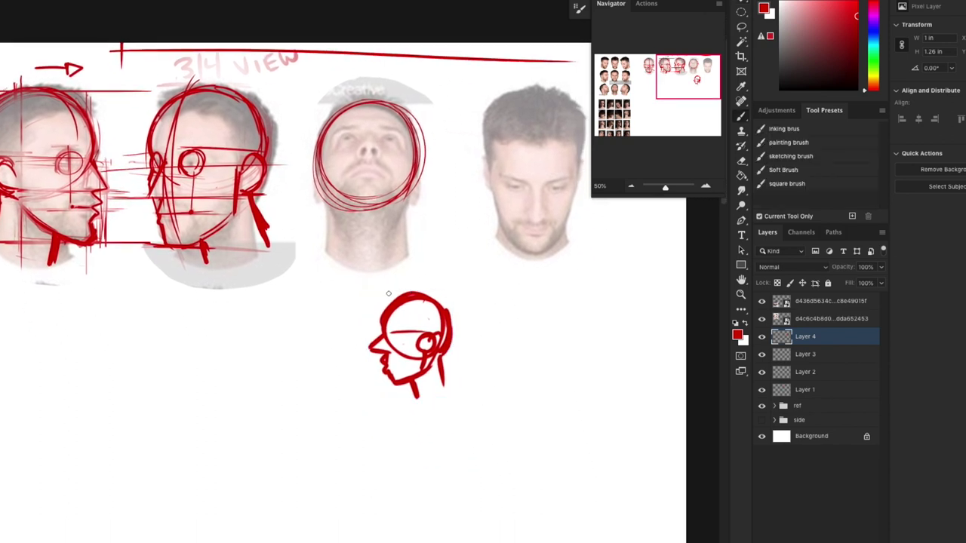
# Draw curved rotation arrows around the small profile head and rotate the sketch so the face tilts upward
pyautogui.moveTo(381, 298); pyautogui.dragTo(426, 277)
pyautogui.moveTo(464, 383)
pyautogui.mouseDown()
pyautogui.moveTo(407, 412)
pyautogui.moveTo(415, 420)
pyautogui.mouseUp()
pyautogui.hotkey('ctrl', 't')
pyautogui.moveTo(484, 262)
pyautogui.mouseDown()
pyautogui.moveTo(514, 309)
pyautogui.moveTo(513, 358)
pyautogui.mouseUp()
pyautogui.press('Return')
pyautogui.press('b')
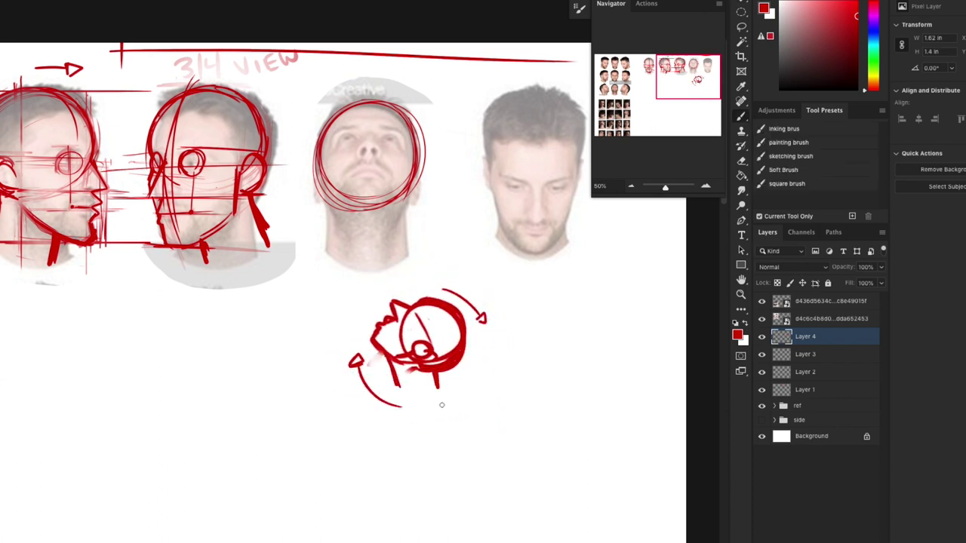
# Add arrows along the tilted profile's face and below its chin, and mark its ear
pyautogui.moveTo(386, 354); pyautogui.dragTo(402, 308)
pyautogui.moveTo(359, 323); pyautogui.dragTo(407, 292)
pyautogui.moveTo(369, 342)
pyautogui.mouseDown()
pyautogui.moveTo(380, 366)
pyautogui.moveTo(370, 361)
pyautogui.moveTo(393, 368)
pyautogui.moveTo(361, 374)
pyautogui.moveTo(384, 360)
pyautogui.mouseUp()
pyautogui.moveTo(358, 327); pyautogui.dragTo(385, 314)
pyautogui.moveTo(382, 310); pyautogui.dragTo(390, 315)
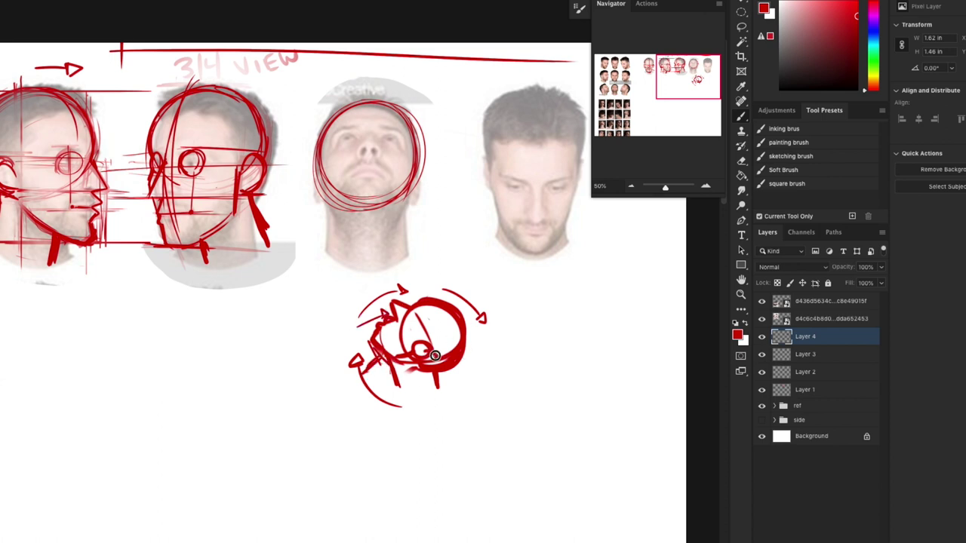
pyautogui.moveTo(435, 356)
pyautogui.mouseDown()
pyautogui.moveTo(428, 368)
pyautogui.moveTo(445, 367)
pyautogui.mouseUp()
# Erase the small tilted profile head and its arrows
pyautogui.press('e')
pyautogui.moveTo(453, 362)
pyautogui.mouseDown()
pyautogui.moveTo(453, 299)
pyautogui.moveTo(380, 301)
pyautogui.moveTo(339, 371)
pyautogui.moveTo(471, 327)
pyautogui.moveTo(414, 410)
pyautogui.mouseUp()
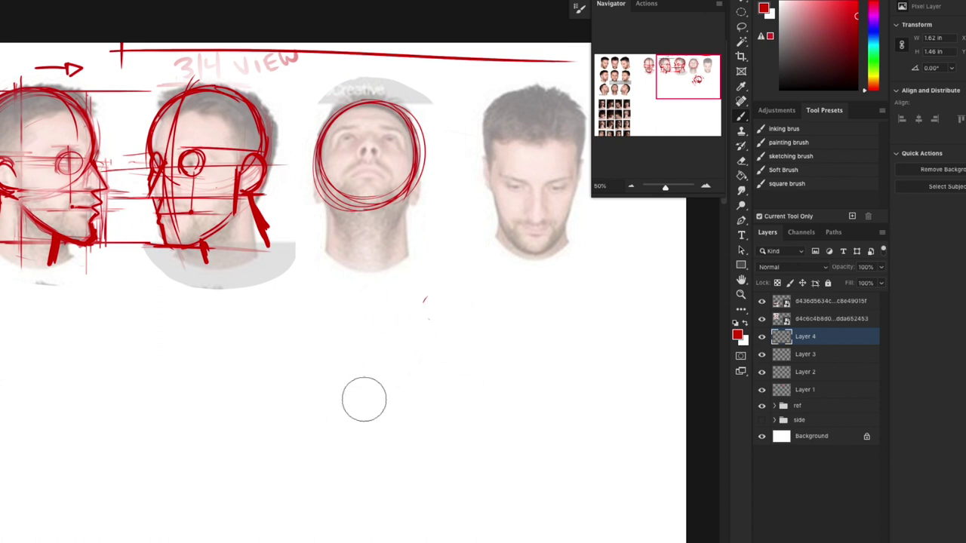
pyautogui.moveTo(452, 318); pyautogui.dragTo(527, 449)
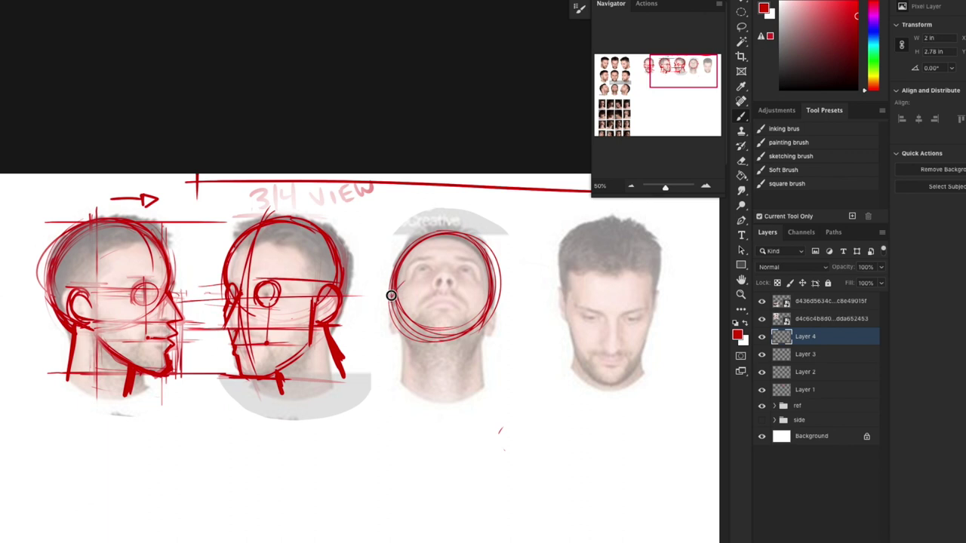
# Draw an upward-curving guide line across the upward-looking head's circle and a vertical centre line down to the neck
pyautogui.moveTo(398, 283)
pyautogui.mouseDown()
pyautogui.moveTo(436, 265)
pyautogui.moveTo(477, 273)
pyautogui.moveTo(493, 316)
pyautogui.moveTo(463, 269)
pyautogui.moveTo(396, 285)
pyautogui.moveTo(432, 265)
pyautogui.moveTo(486, 286)
pyautogui.mouseUp()
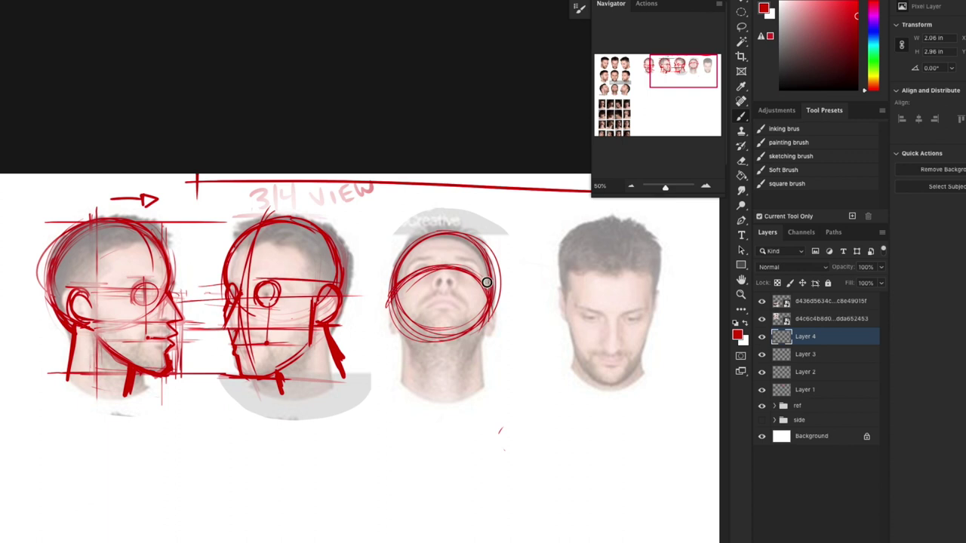
pyautogui.moveTo(446, 231); pyautogui.dragTo(443, 302)
pyautogui.moveTo(445, 254); pyautogui.dragTo(450, 369)
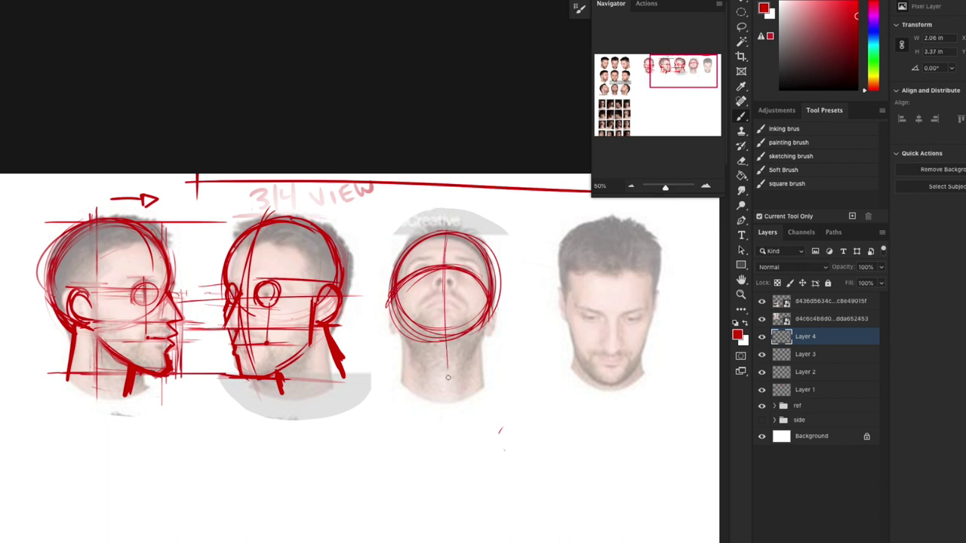
pyautogui.moveTo(448, 235); pyautogui.dragTo(453, 387)
# Mark the chin line and draw the eyes, nose and mouth on the upward-looking head
pyautogui.moveTo(431, 332)
pyautogui.mouseDown()
pyautogui.moveTo(465, 334)
pyautogui.moveTo(428, 334)
pyautogui.mouseUp()
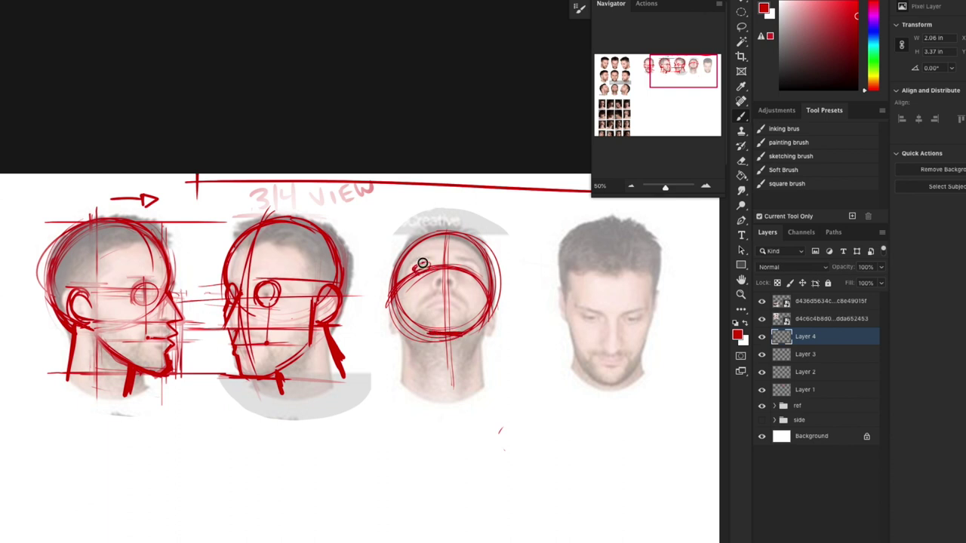
pyautogui.moveTo(429, 268)
pyautogui.mouseDown()
pyautogui.moveTo(415, 272)
pyautogui.moveTo(466, 263)
pyautogui.moveTo(453, 272)
pyautogui.moveTo(459, 285)
pyautogui.moveTo(431, 281)
pyautogui.moveTo(445, 272)
pyautogui.moveTo(430, 287)
pyautogui.moveTo(459, 285)
pyautogui.moveTo(443, 273)
pyautogui.moveTo(435, 287)
pyautogui.moveTo(458, 287)
pyautogui.moveTo(446, 268)
pyautogui.mouseUp()
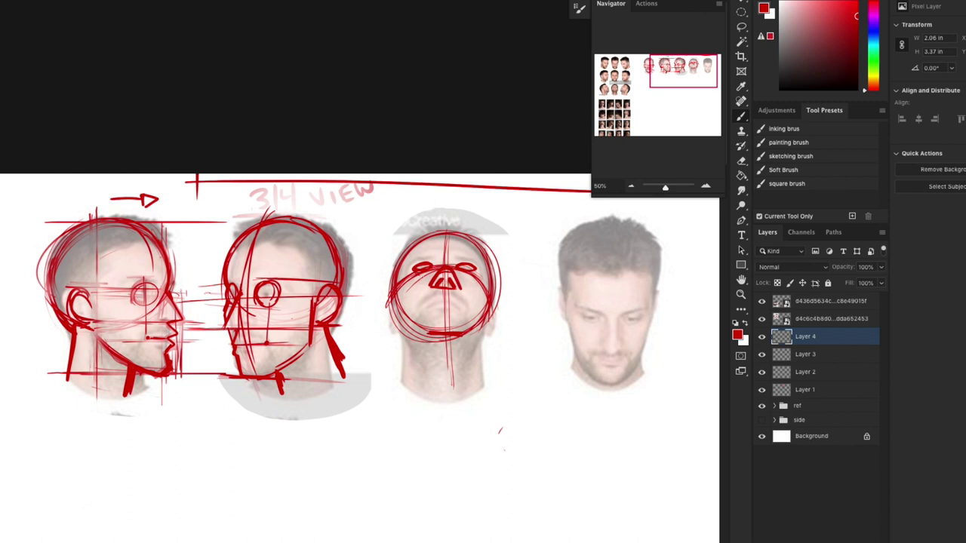
pyautogui.moveTo(423, 260); pyautogui.dragTo(423, 307)
pyautogui.moveTo(467, 279); pyautogui.dragTo(466, 305)
# Outline and fill the underside of the upward-looking head's jaw, and draw a small arrow above the head
pyautogui.moveTo(399, 317)
pyautogui.mouseDown()
pyautogui.moveTo(423, 338)
pyautogui.moveTo(468, 337)
pyautogui.moveTo(487, 309)
pyautogui.moveTo(461, 337)
pyautogui.moveTo(424, 343)
pyautogui.mouseUp()
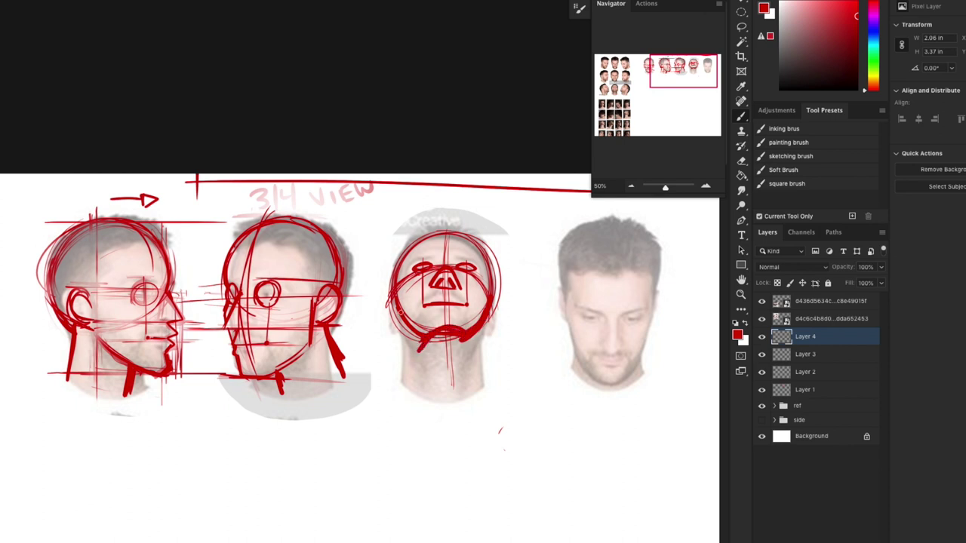
pyautogui.moveTo(400, 312)
pyautogui.mouseDown()
pyautogui.moveTo(426, 353)
pyautogui.moveTo(467, 348)
pyautogui.moveTo(412, 329)
pyautogui.mouseUp()
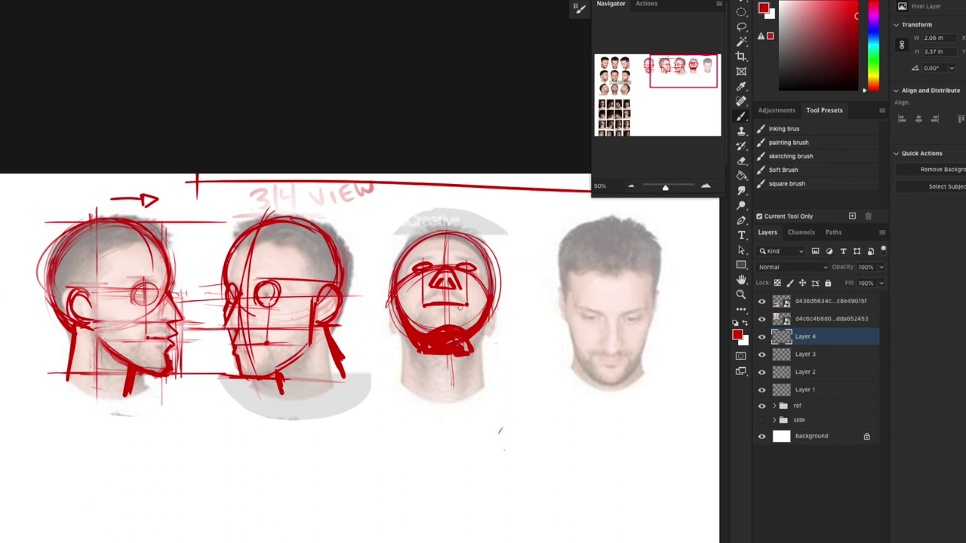
pyautogui.moveTo(431, 188); pyautogui.dragTo(435, 213)
pyautogui.moveTo(423, 347)
pyautogui.mouseDown()
pyautogui.moveTo(464, 354)
pyautogui.moveTo(468, 345)
pyautogui.mouseUp()
pyautogui.moveTo(435, 211)
pyautogui.mouseDown()
pyautogui.moveTo(428, 218)
pyautogui.moveTo(443, 217)
pyautogui.mouseUp()
pyautogui.moveTo(462, 332)
pyautogui.mouseDown()
pyautogui.moveTo(445, 357)
pyautogui.moveTo(470, 355)
pyautogui.mouseUp()
# Draw both sides of the upward-looking head's neck and the ear at the end of the curved guide line
pyautogui.moveTo(405, 326); pyautogui.dragTo(408, 384)
pyautogui.moveTo(484, 324); pyautogui.dragTo(483, 392)
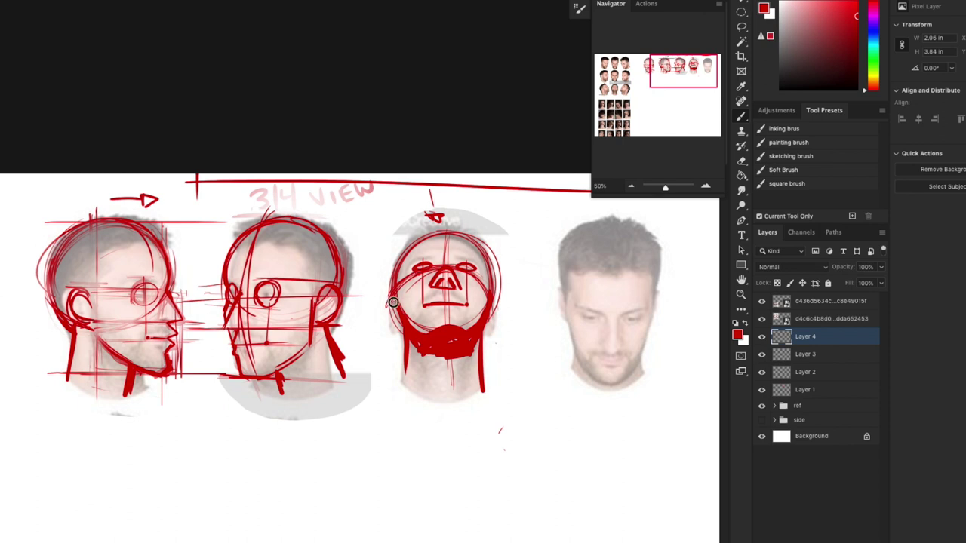
pyautogui.moveTo(387, 288); pyautogui.dragTo(391, 323)
# Draw a curved upward arrow on one side of the upward-looking head and a downward arrow on the other
pyautogui.moveTo(509, 377); pyautogui.dragTo(542, 318)
pyautogui.moveTo(367, 323); pyautogui.dragTo(377, 361)
pyautogui.moveTo(375, 350); pyautogui.dragTo(387, 355)
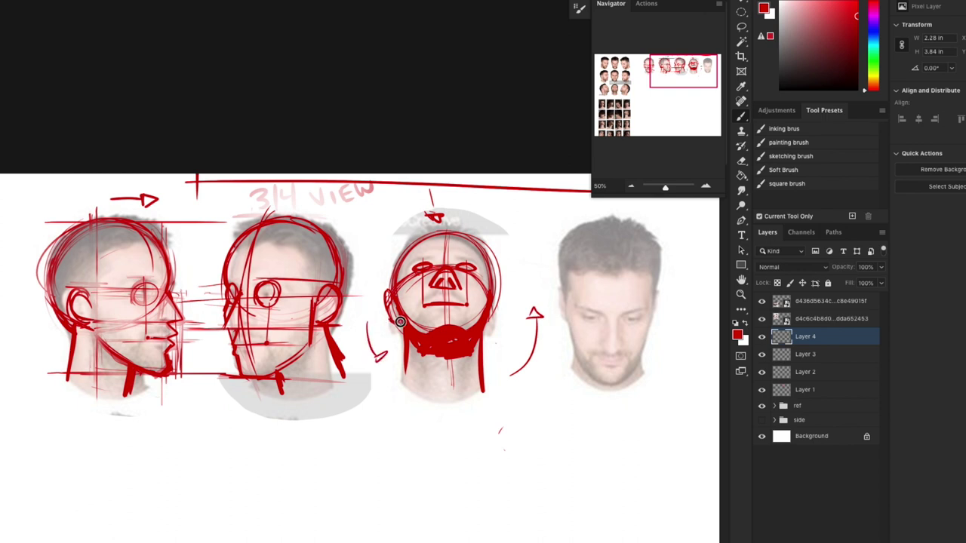
# Draw both ears and the eyebrows on the upward-looking head and rework the lines across its face
pyautogui.moveTo(400, 322); pyautogui.dragTo(394, 329)
pyautogui.moveTo(383, 296); pyautogui.dragTo(388, 326)
pyautogui.moveTo(494, 298); pyautogui.dragTo(491, 330)
pyautogui.moveTo(408, 259); pyautogui.dragTo(434, 258)
pyautogui.moveTo(455, 259); pyautogui.dragTo(470, 256)
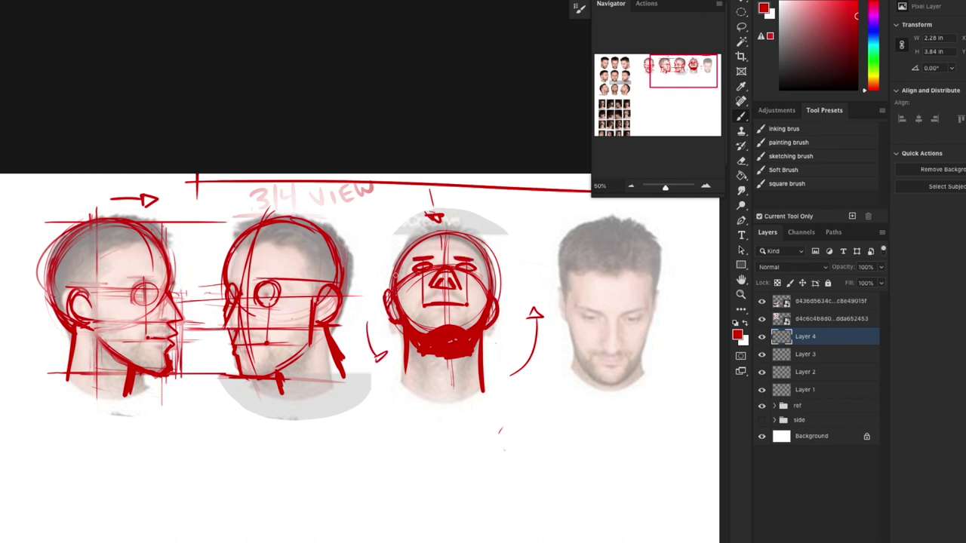
pyautogui.moveTo(396, 275)
pyautogui.mouseDown()
pyautogui.moveTo(391, 291)
pyautogui.moveTo(412, 263)
pyautogui.moveTo(478, 256)
pyautogui.mouseUp()
pyautogui.moveTo(399, 302)
pyautogui.mouseDown()
pyautogui.moveTo(490, 280)
pyautogui.moveTo(485, 308)
pyautogui.mouseUp()
pyautogui.moveTo(397, 320)
pyautogui.mouseDown()
pyautogui.moveTo(462, 288)
pyautogui.moveTo(484, 305)
pyautogui.mouseUp()
pyautogui.moveTo(400, 326); pyautogui.dragTo(421, 307)
pyautogui.moveTo(444, 311); pyautogui.dragTo(483, 296)
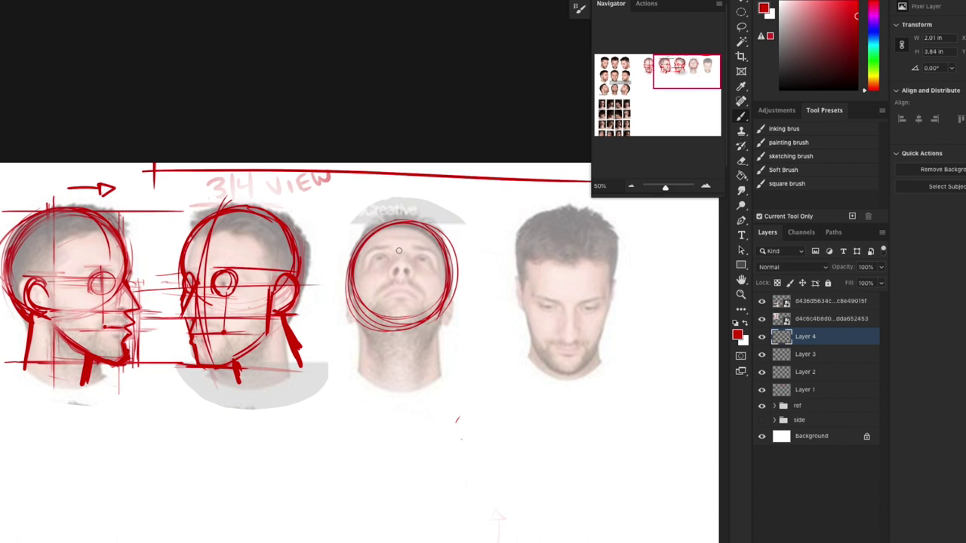
# Draw the vertical centre line, the nose and a low-set ear on each side of the upward-looking head's circle
pyautogui.moveTo(402, 213); pyautogui.dragTo(400, 304)
pyautogui.moveTo(393, 268)
pyautogui.mouseDown()
pyautogui.moveTo(410, 274)
pyautogui.moveTo(401, 261)
pyautogui.moveTo(397, 274)
pyautogui.mouseUp()
pyautogui.moveTo(349, 298)
pyautogui.mouseDown()
pyautogui.moveTo(359, 324)
pyautogui.moveTo(348, 326)
pyautogui.mouseUp()
pyautogui.moveTo(444, 299); pyautogui.dragTo(445, 327)
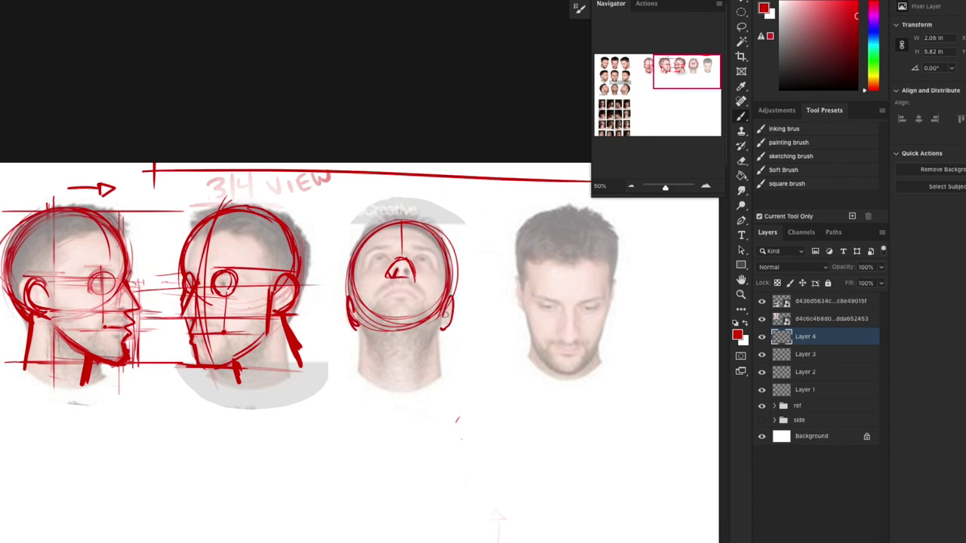
# Sketch a higher pair of ears on the upward-looking head, and erase the ears on both sides with a smaller eraser
pyautogui.moveTo(355, 254)
pyautogui.mouseDown()
pyautogui.moveTo(342, 283)
pyautogui.moveTo(353, 255)
pyautogui.mouseUp()
pyautogui.moveTo(446, 280)
pyautogui.mouseDown()
pyautogui.moveTo(460, 269)
pyautogui.moveTo(449, 273)
pyautogui.mouseUp()
pyautogui.press('e')
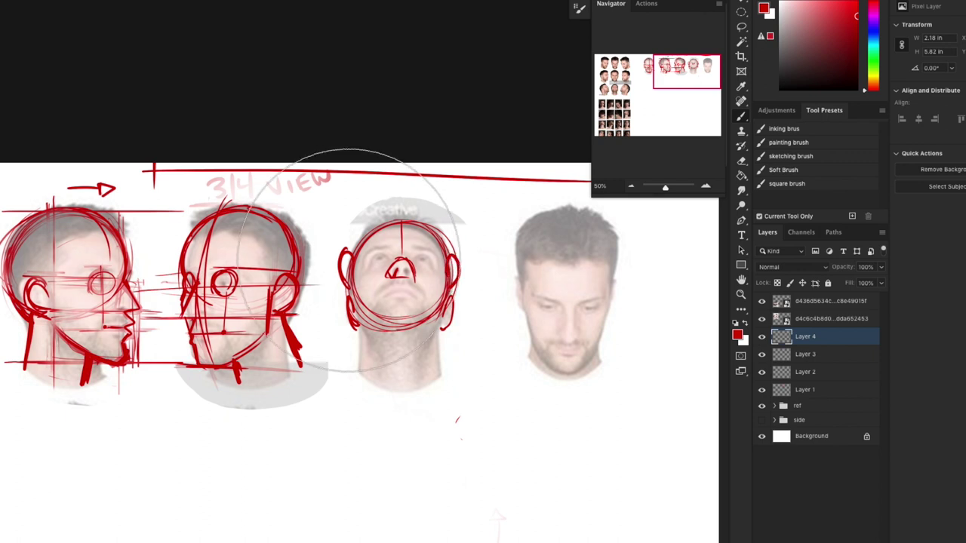
pyautogui.press('[')
pyautogui.press('[')
pyautogui.press('[')
pyautogui.moveTo(343, 253)
pyautogui.mouseDown()
pyautogui.moveTo(339, 246)
pyautogui.moveTo(338, 268)
pyautogui.mouseUp()
pyautogui.moveTo(458, 257); pyautogui.dragTo(448, 326)
# Draw the curve under the chin and the jaw and neck lines on both sides of the upward-looking head
pyautogui.moveTo(350, 324)
pyautogui.mouseDown()
pyautogui.moveTo(344, 319)
pyautogui.moveTo(420, 329)
pyautogui.mouseUp()
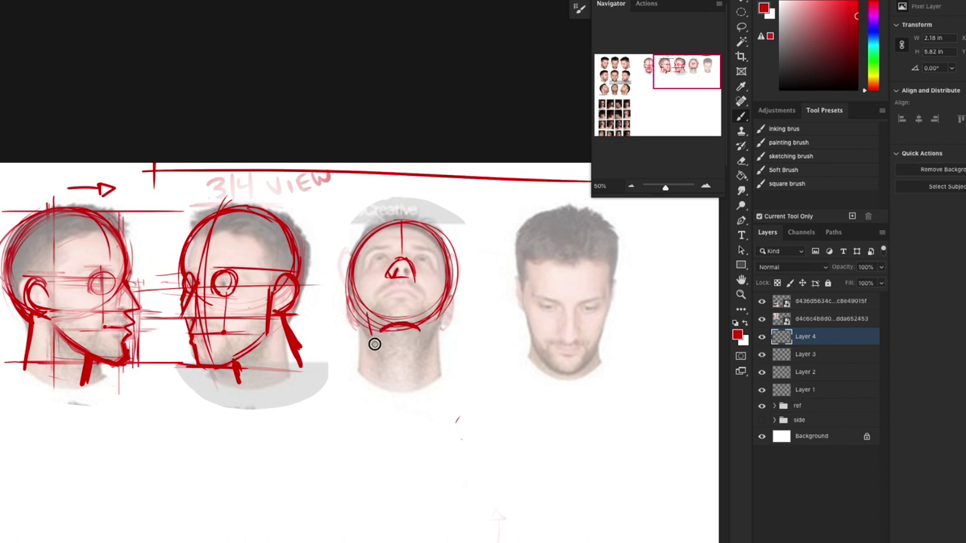
pyautogui.moveTo(357, 308); pyautogui.dragTo(373, 348)
pyautogui.moveTo(434, 311); pyautogui.dragTo(424, 351)
pyautogui.moveTo(363, 313); pyautogui.dragTo(361, 364)
# Redraw a low-set ear on each side of the upward-looking head where the neck lines begin
pyautogui.moveTo(350, 294)
pyautogui.mouseDown()
pyautogui.moveTo(353, 326)
pyautogui.moveTo(361, 324)
pyautogui.mouseUp()
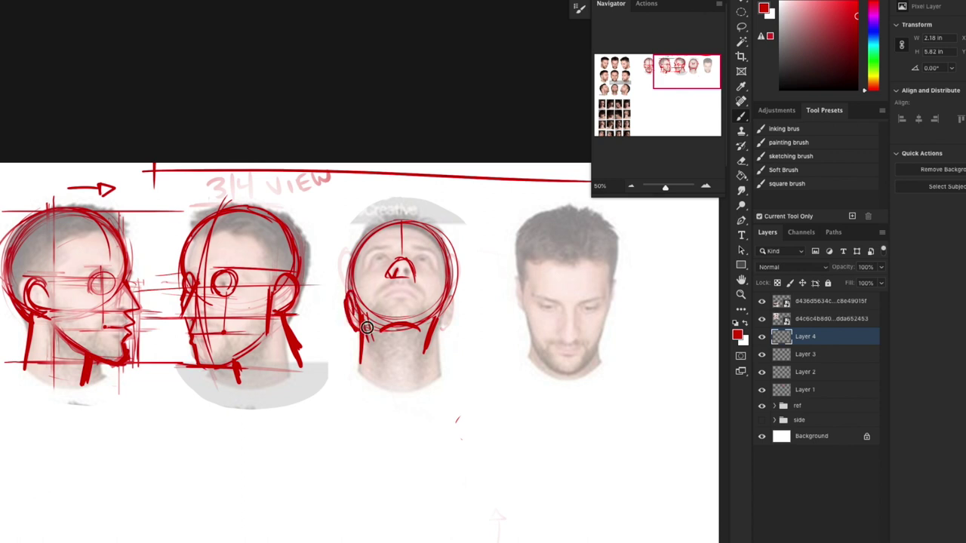
pyautogui.moveTo(449, 309); pyautogui.dragTo(438, 326)
pyautogui.moveTo(451, 293); pyautogui.dragTo(439, 318)
# Extend the upward-looking head's centre line, draw the eyes and mouth, and thicken the top of its circle
pyautogui.moveTo(401, 261); pyautogui.dragTo(401, 323)
pyautogui.moveTo(368, 265); pyautogui.dragTo(393, 257)
pyautogui.moveTo(412, 257); pyautogui.dragTo(432, 261)
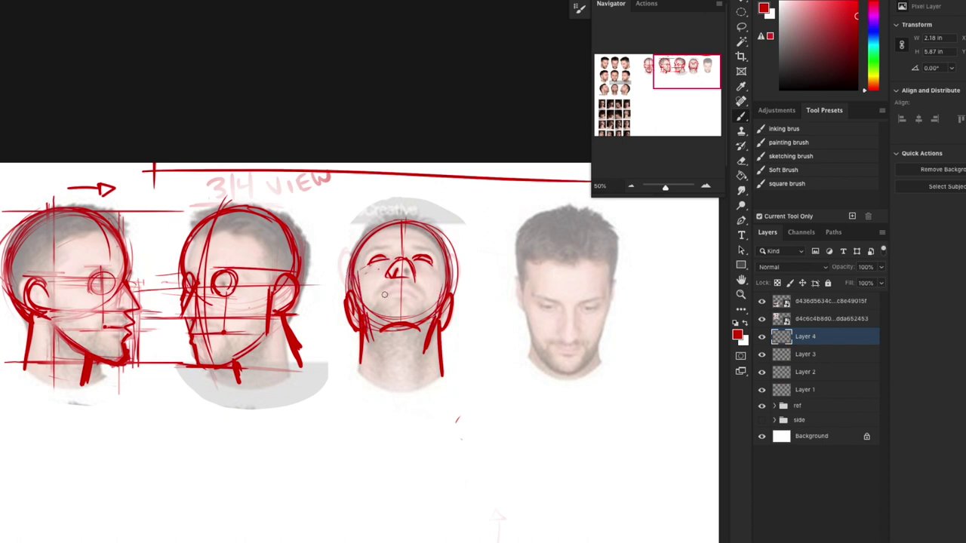
pyautogui.moveTo(381, 271)
pyautogui.mouseDown()
pyautogui.moveTo(381, 293)
pyautogui.moveTo(426, 296)
pyautogui.mouseUp()
pyautogui.moveTo(414, 224); pyautogui.dragTo(383, 225)
# Write "WOW" above the upward-looking head
pyautogui.moveTo(483, 340); pyautogui.dragTo(413, 348)
pyautogui.moveTo(330, 205); pyautogui.dragTo(352, 207)
pyautogui.moveTo(358, 205); pyautogui.dragTo(360, 205)
pyautogui.moveTo(368, 201); pyautogui.dragTo(387, 196)
pyautogui.moveTo(498, 348)
pyautogui.mouseDown()
pyautogui.moveTo(439, 353)
pyautogui.moveTo(383, 288)
pyautogui.mouseUp()
# On a new layer, draw the cranium circle, vertical centre line and chin mark over the downward-looking head
pyautogui.hotkey('ctrl', 'shift', 'alt', 'n')
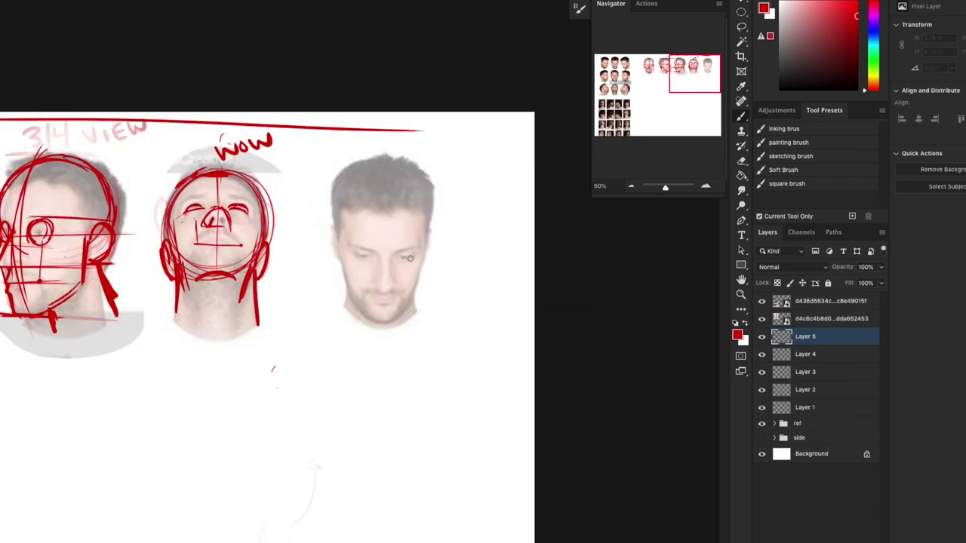
pyautogui.moveTo(367, 164)
pyautogui.mouseDown()
pyautogui.moveTo(384, 164)
pyautogui.moveTo(371, 158)
pyautogui.moveTo(409, 256)
pyautogui.mouseUp()
pyautogui.moveTo(461, 306); pyautogui.dragTo(469, 305)
pyautogui.moveTo(391, 154)
pyautogui.mouseDown()
pyautogui.moveTo(391, 353)
pyautogui.moveTo(407, 320)
pyautogui.mouseUp()
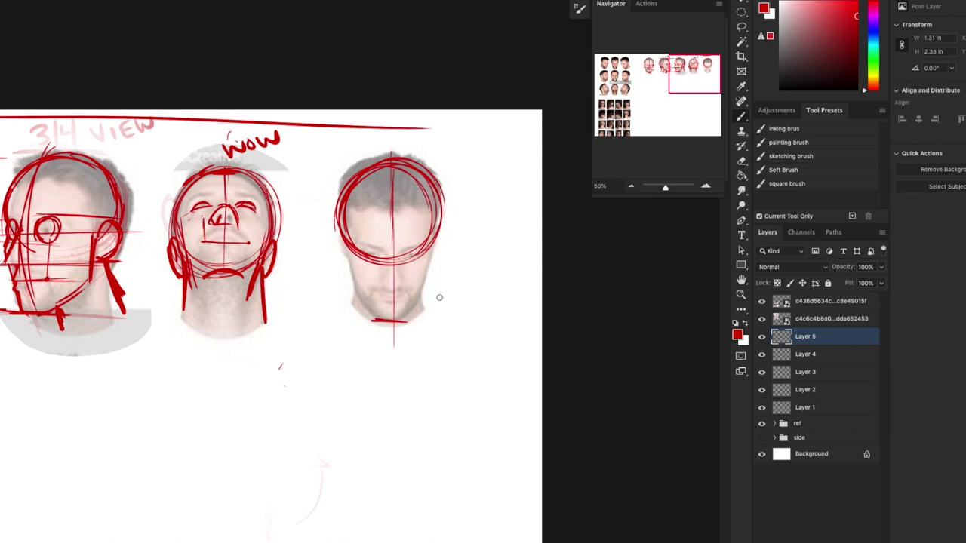
# Draw horizontal guide lines at the eyes and near the top of the downward-looking head, and add two eye circles
pyautogui.moveTo(343, 252); pyautogui.dragTo(458, 250)
pyautogui.moveTo(341, 164); pyautogui.dragTo(372, 163)
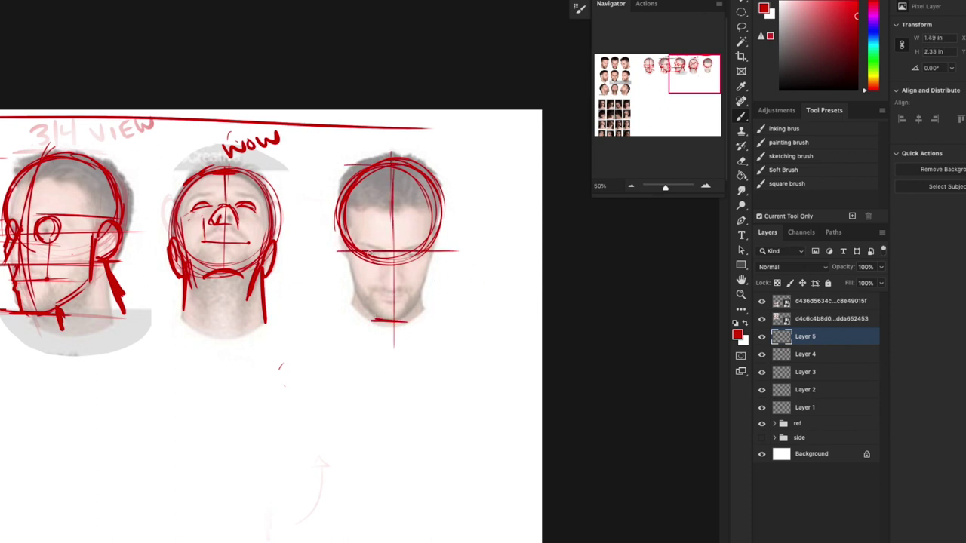
pyautogui.moveTo(368, 252); pyautogui.dragTo(369, 252)
pyautogui.moveTo(414, 248)
pyautogui.mouseDown()
pyautogui.moveTo(410, 259)
pyautogui.moveTo(417, 252)
pyautogui.mouseUp()
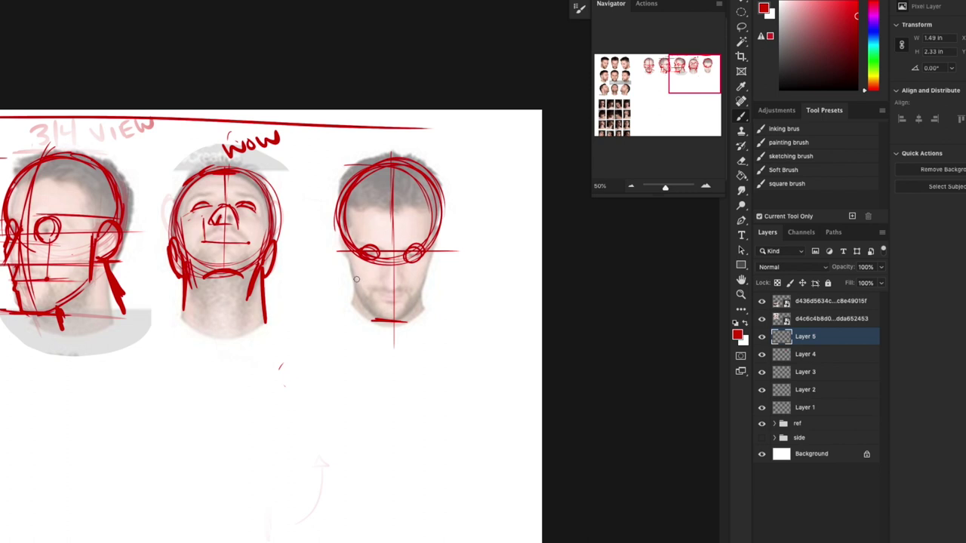
# Draw the nose-base guide line, reinforce the chin mark, and add the mouth and the sides of the nose
pyautogui.moveTo(351, 280); pyautogui.dragTo(449, 280)
pyautogui.moveTo(405, 319); pyautogui.dragTo(411, 323)
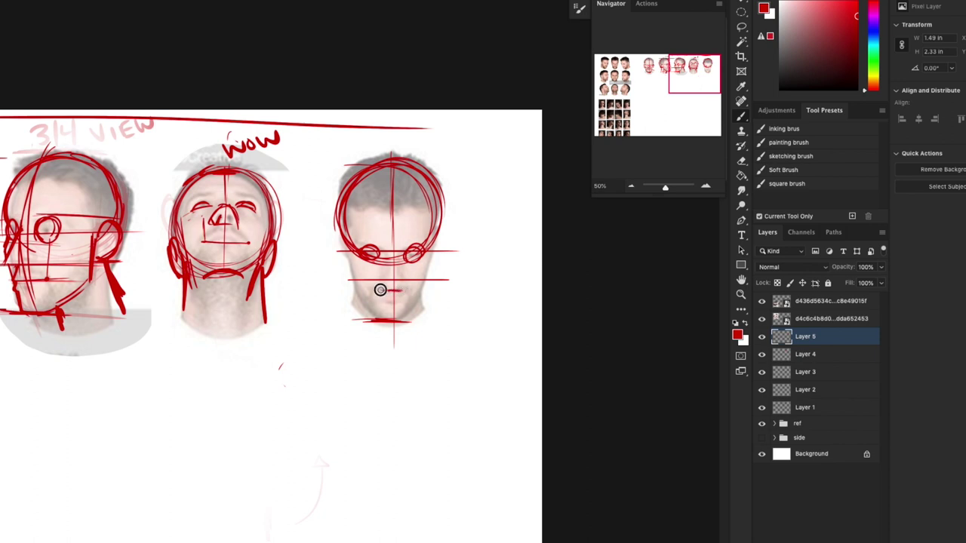
pyautogui.moveTo(379, 290); pyautogui.dragTo(412, 290)
pyautogui.moveTo(382, 261)
pyautogui.mouseDown()
pyautogui.moveTo(399, 261)
pyautogui.moveTo(399, 252)
pyautogui.mouseUp()
# Sketch a small side profile of the nose, lips and chin beside the downward-looking head, with arrows pointing at the nose
pyautogui.moveTo(496, 250)
pyautogui.mouseDown()
pyautogui.moveTo(511, 270)
pyautogui.moveTo(492, 264)
pyautogui.moveTo(492, 277)
pyautogui.moveTo(511, 275)
pyautogui.moveTo(499, 278)
pyautogui.moveTo(496, 319)
pyautogui.mouseUp()
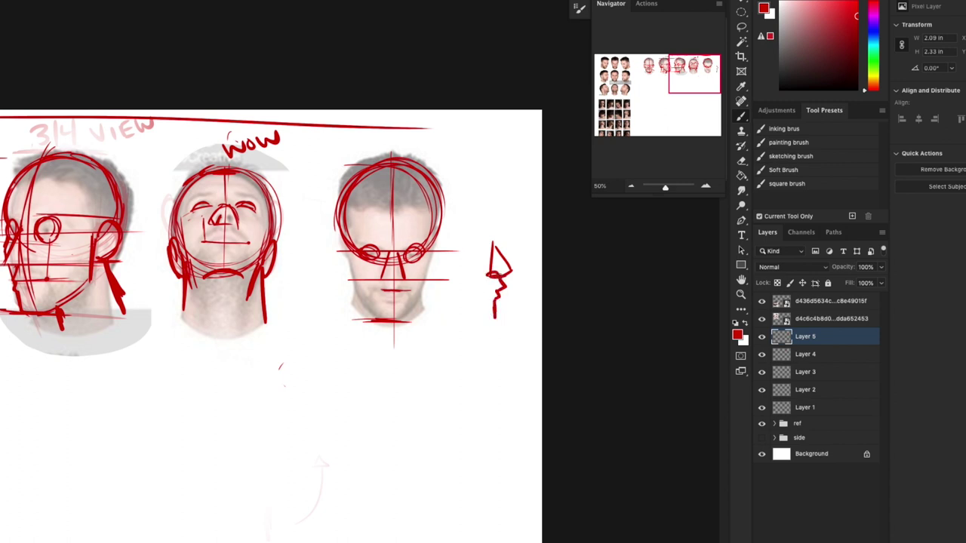
pyautogui.moveTo(489, 273); pyautogui.dragTo(527, 253)
pyautogui.moveTo(521, 209); pyautogui.dragTo(518, 243)
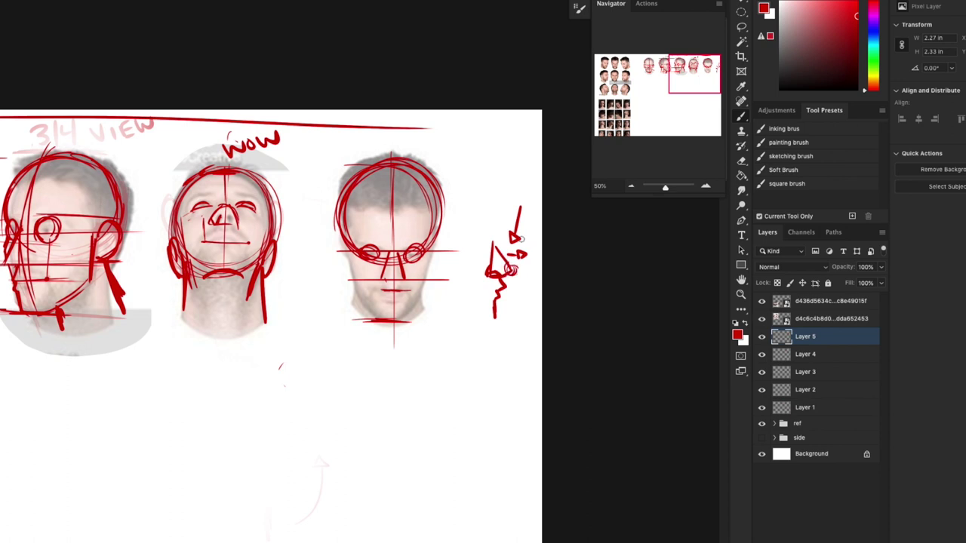
# Draw the downward-looking head's nose tip and lips, outline both sides of the jaw, and add the eyes and eyebrows
pyautogui.moveTo(385, 274)
pyautogui.mouseDown()
pyautogui.moveTo(391, 294)
pyautogui.moveTo(400, 276)
pyautogui.moveTo(390, 292)
pyautogui.moveTo(402, 283)
pyautogui.moveTo(411, 293)
pyautogui.mouseUp()
pyautogui.moveTo(388, 303); pyautogui.dragTo(399, 304)
pyautogui.moveTo(349, 248)
pyautogui.mouseDown()
pyautogui.moveTo(359, 294)
pyautogui.moveTo(391, 322)
pyautogui.mouseUp()
pyautogui.moveTo(436, 233); pyautogui.dragTo(394, 321)
pyautogui.moveTo(386, 254); pyautogui.dragTo(408, 254)
pyautogui.moveTo(405, 246); pyautogui.dragTo(424, 244)
pyautogui.moveTo(382, 245); pyautogui.dragTo(363, 245)
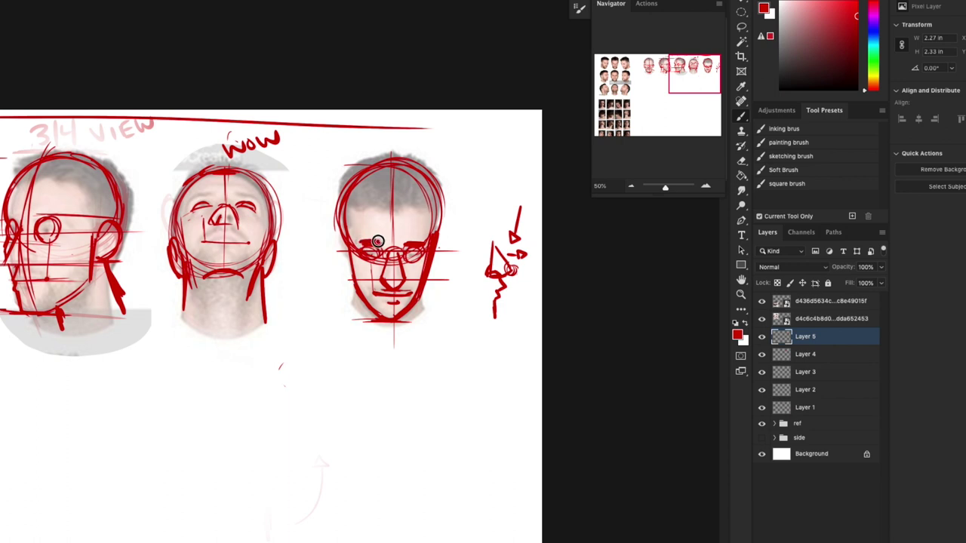
# Draw the ears on both sides of the downward-looking head and add the hairline
pyautogui.moveTo(340, 247); pyautogui.dragTo(344, 274)
pyautogui.moveTo(344, 226); pyautogui.dragTo(350, 263)
pyautogui.moveTo(435, 226); pyautogui.dragTo(428, 265)
pyautogui.moveTo(368, 205)
pyautogui.mouseDown()
pyautogui.moveTo(420, 206)
pyautogui.moveTo(366, 193)
pyautogui.moveTo(423, 201)
pyautogui.moveTo(410, 210)
pyautogui.moveTo(361, 189)
pyautogui.moveTo(427, 195)
pyautogui.moveTo(358, 185)
pyautogui.mouseUp()
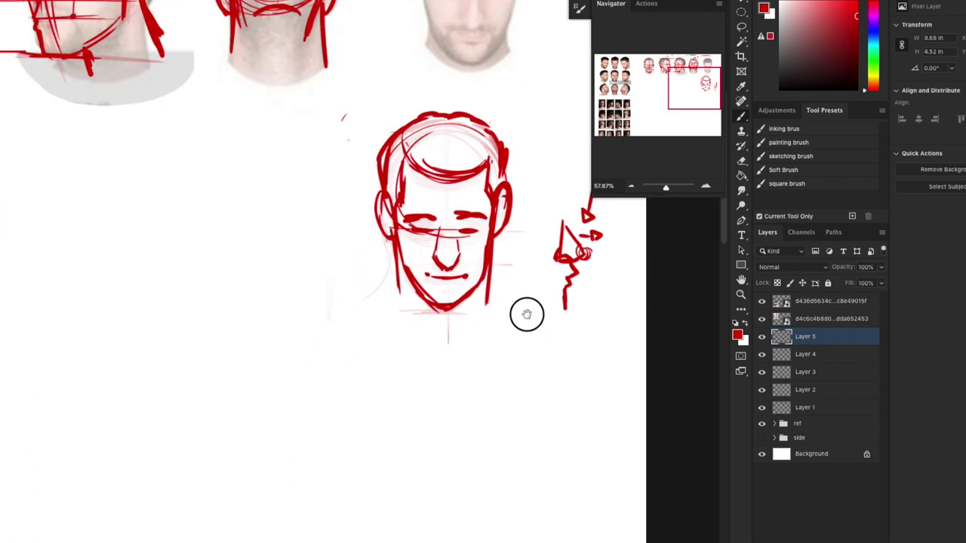
# Move the finished downward-looking head sketch up onto its photo reference
pyautogui.moveTo(523, 314); pyautogui.dragTo(500, 438)
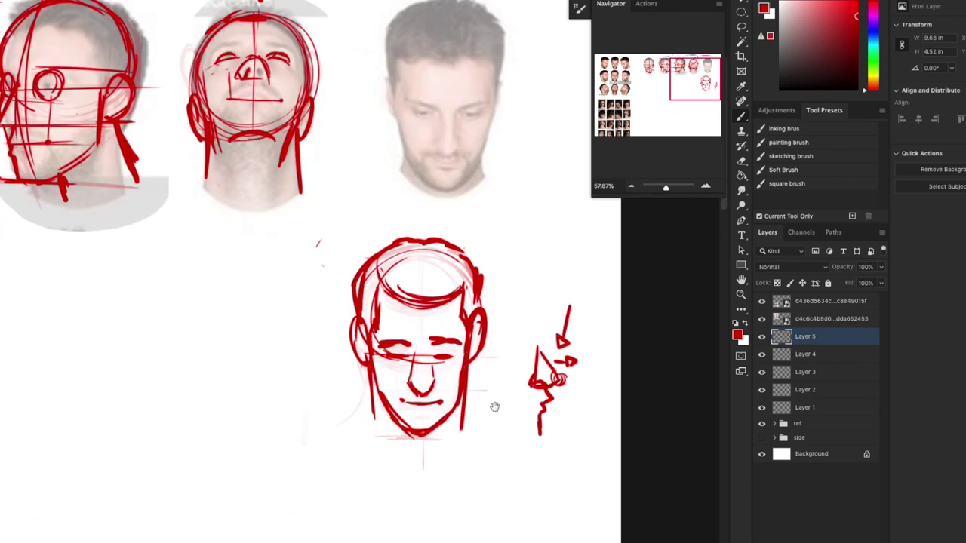
pyautogui.press('v')
pyautogui.moveTo(452, 387)
pyautogui.mouseDown()
pyautogui.moveTo(475, 313)
pyautogui.moveTo(477, 145)
pyautogui.mouseUp()
pyautogui.moveTo(441, 261); pyautogui.dragTo(528, 375)
pyautogui.click(633, 187)
pyautogui.moveTo(466, 453); pyautogui.dragTo(511, 291)
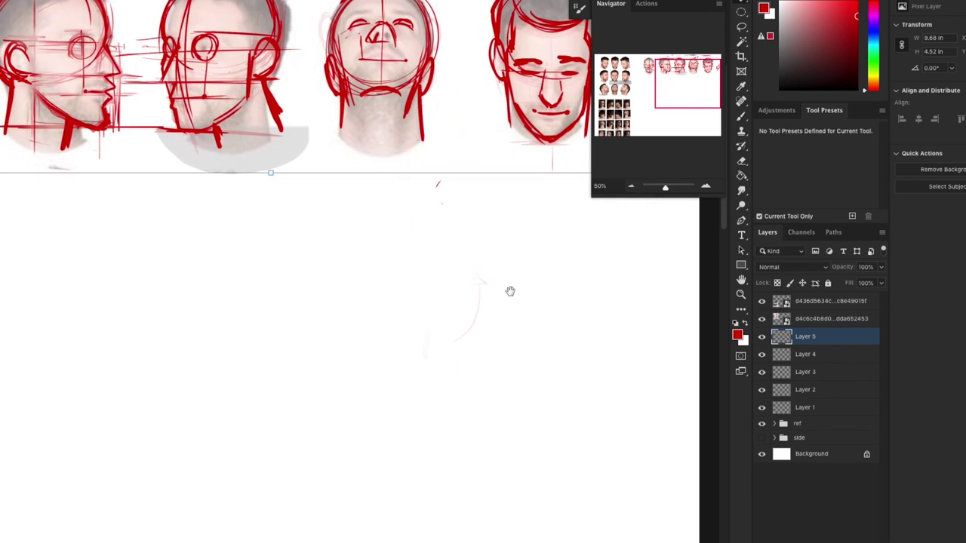
pyautogui.hotkey('ctrl', '-')
pyautogui.click(631, 188)
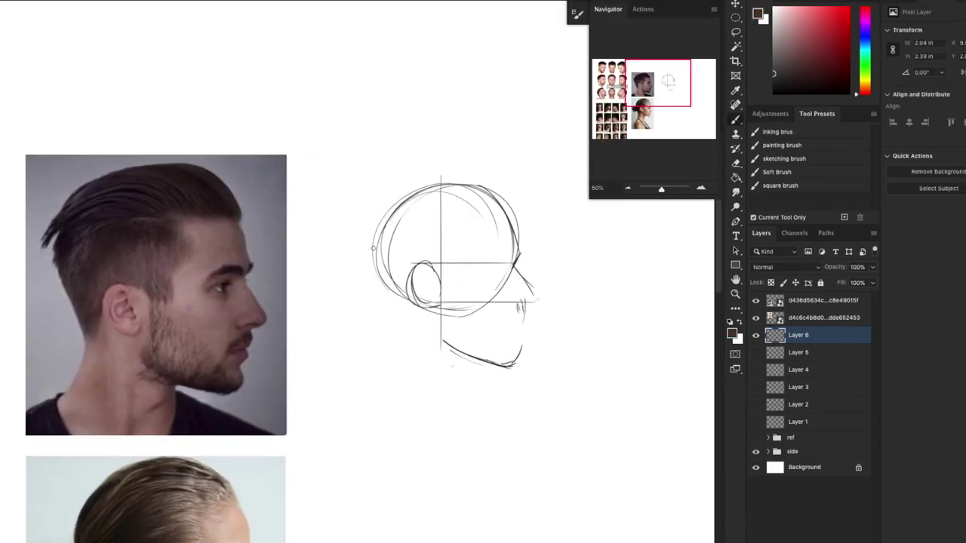
# Lower the side-profile sketch layer's opacity to 52% and ink the eyebrow, eye and nose on a new layer
pyautogui.moveTo(873, 281); pyautogui.dragTo(848, 281)
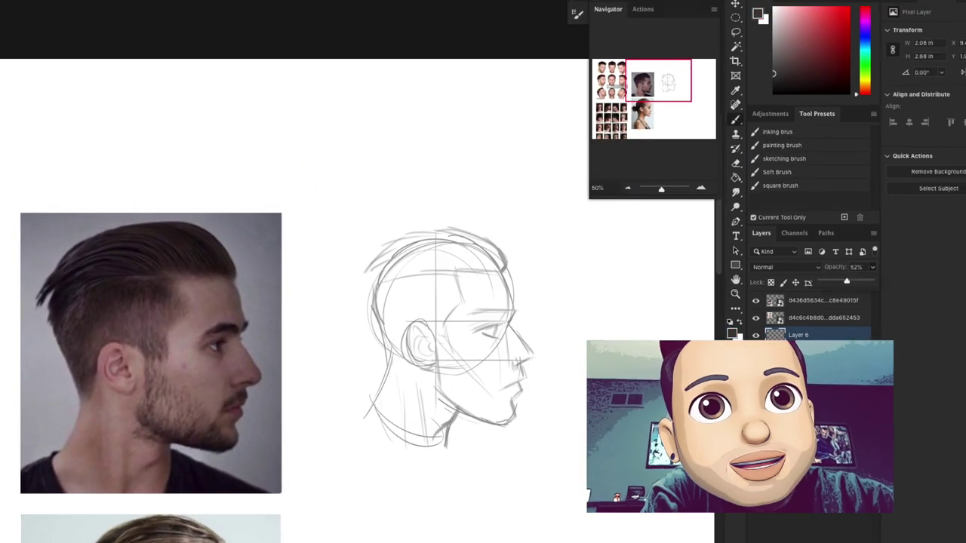
pyautogui.moveTo(501, 324); pyautogui.dragTo(484, 327)
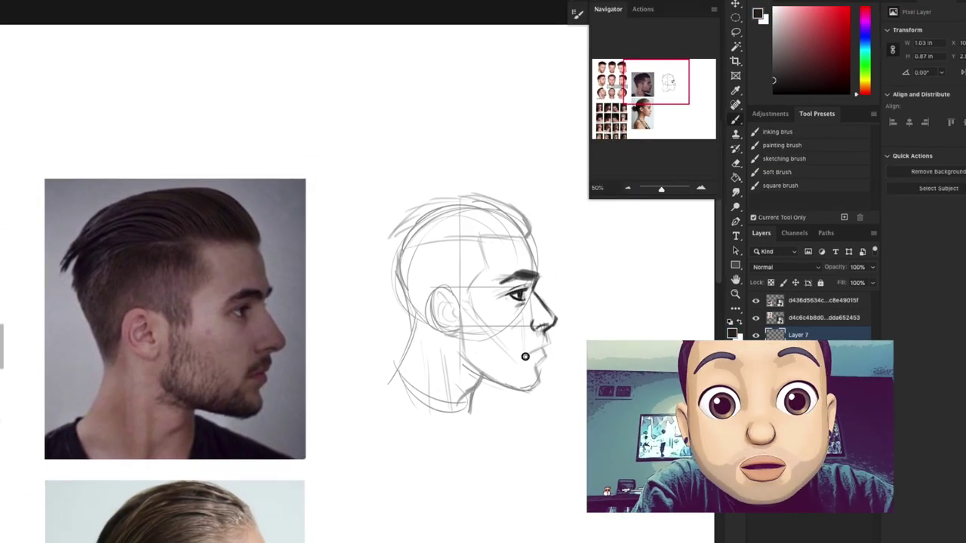